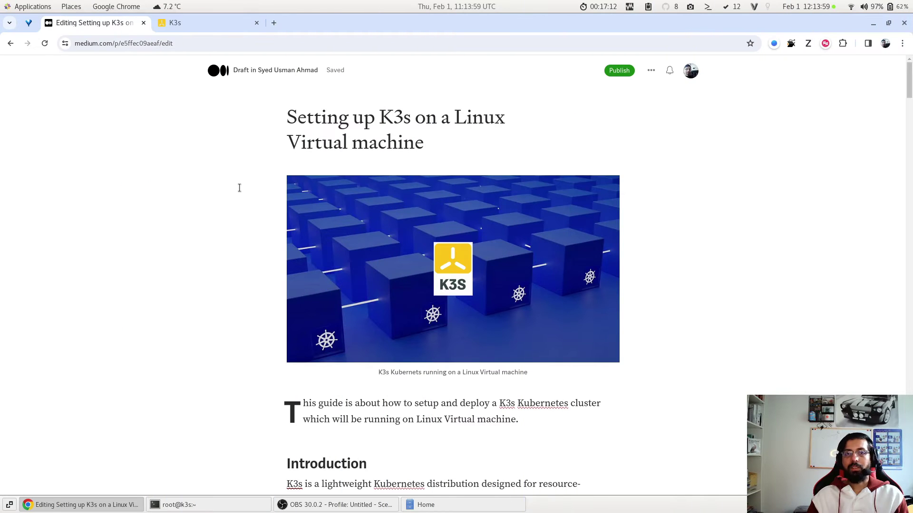
{"action": "scroll", "coordinate": [279, 182], "scroll_direction": "down", "scroll_amount": 3}
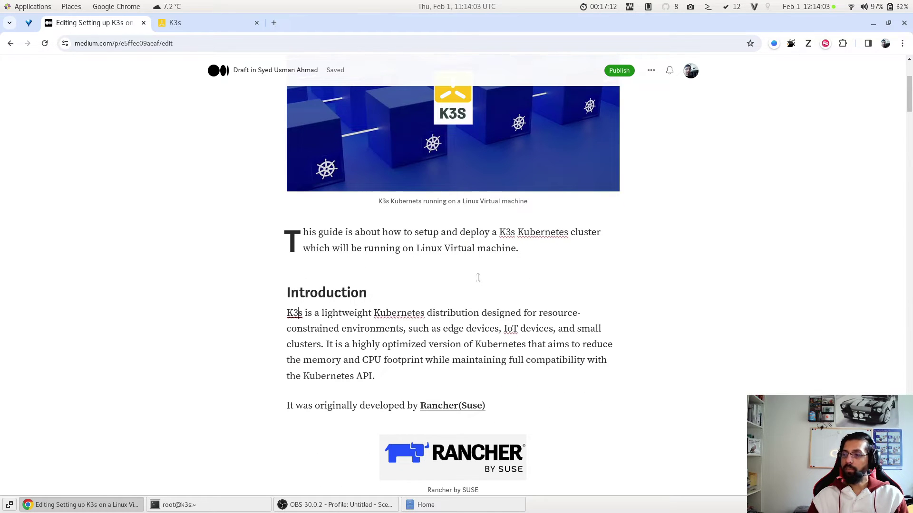
{"action": "scroll", "coordinate": [510, 265], "scroll_direction": "down", "scroll_amount": 2}
{"action": "scroll", "coordinate": [425, 265], "scroll_direction": "down", "scroll_amount": 1}
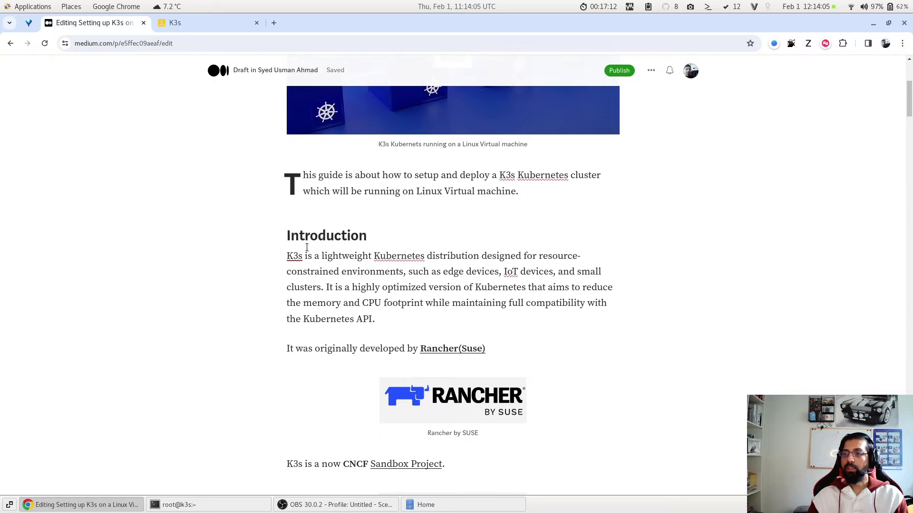
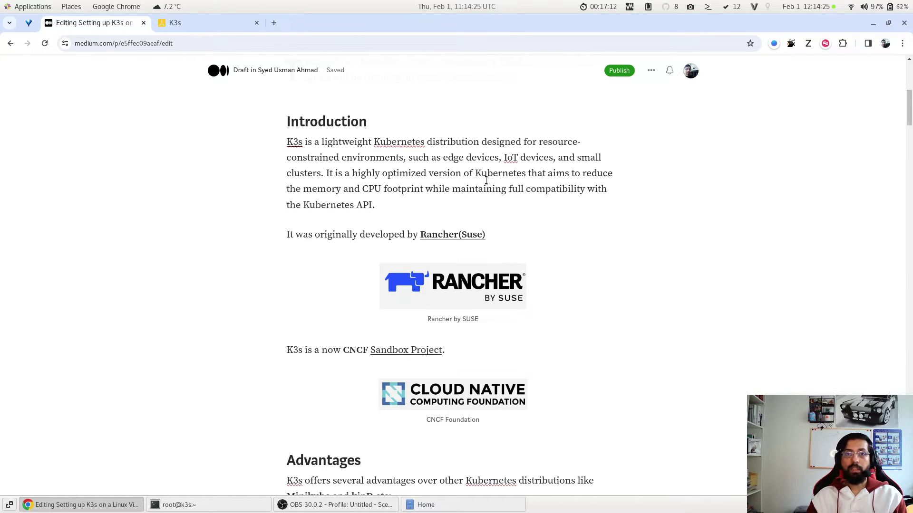
- Bring up the k3s.io homepage and highlight its 'Lightweight Kubernetes' heading
{"action": "left_click", "coordinate": [183, 22]}
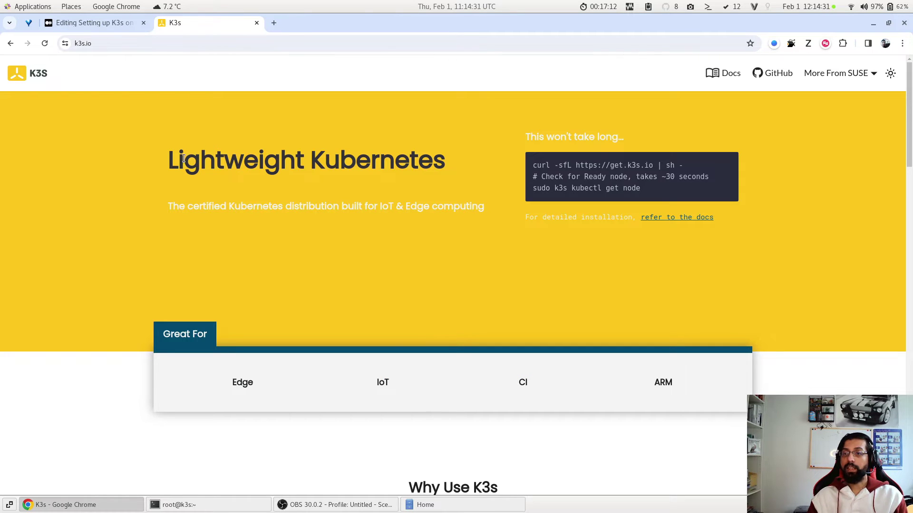
{"action": "left_click_drag", "start_coordinate": [169, 164], "coordinate": [444, 174]}
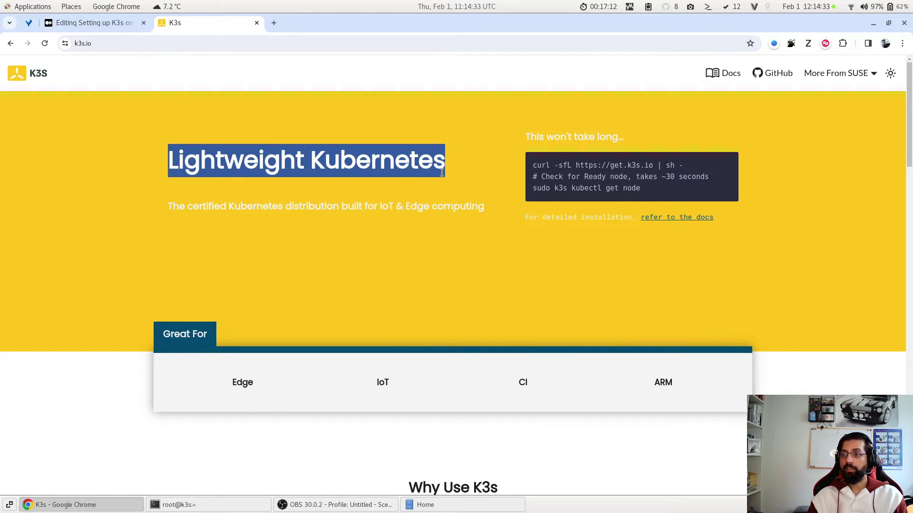
{"action": "left_click", "coordinate": [409, 206]}
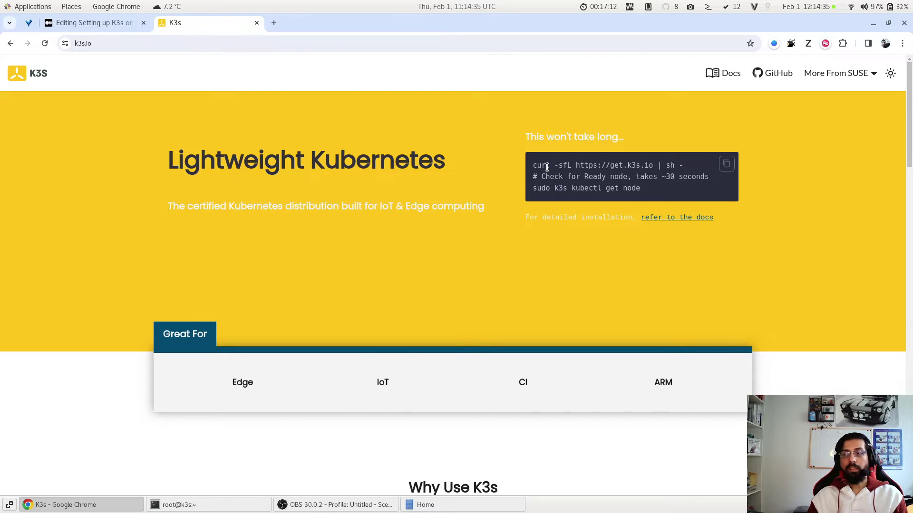
- Highlight the one-line curl install command on the K3s homepage, then clear the selections
{"action": "left_click_drag", "start_coordinate": [533, 168], "coordinate": [636, 174]}
{"action": "left_click_drag", "start_coordinate": [533, 165], "coordinate": [686, 165]}
{"action": "left_click", "coordinate": [532, 211]}
{"action": "scroll", "coordinate": [428, 249], "scroll_direction": "down", "scroll_amount": 3}
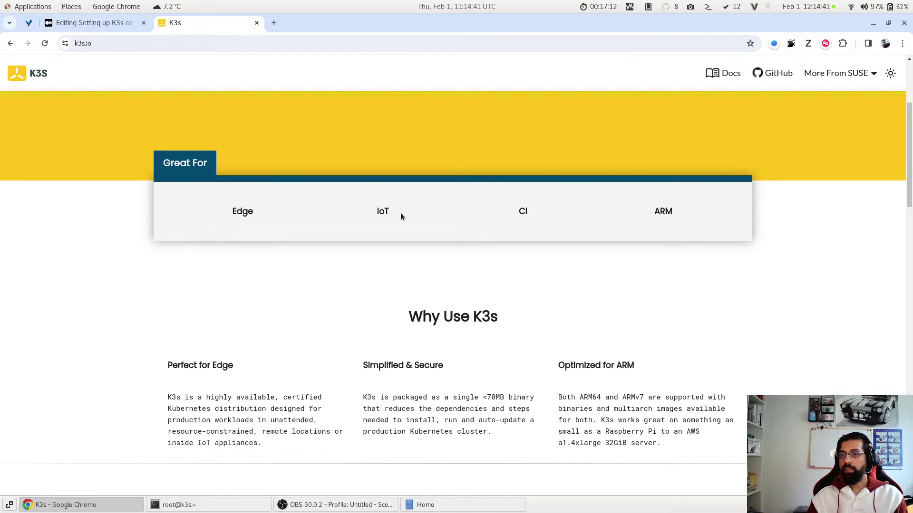
{"action": "left_click", "coordinate": [435, 210]}
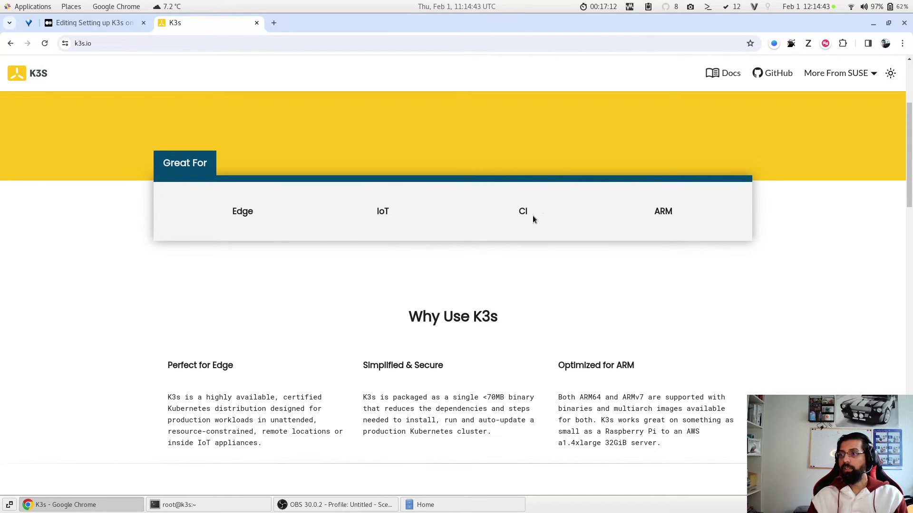
{"action": "scroll", "coordinate": [580, 216], "scroll_direction": "down", "scroll_amount": 5}
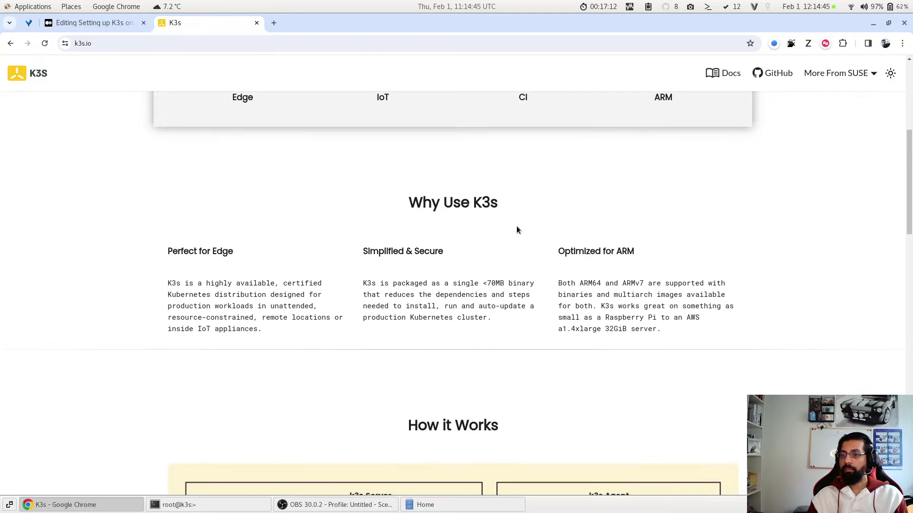
{"action": "scroll", "coordinate": [428, 228], "scroll_direction": "down", "scroll_amount": 5}
{"action": "scroll", "coordinate": [460, 173], "scroll_direction": "down", "scroll_amount": 3}
{"action": "scroll", "coordinate": [383, 155], "scroll_direction": "up", "scroll_amount": 1}
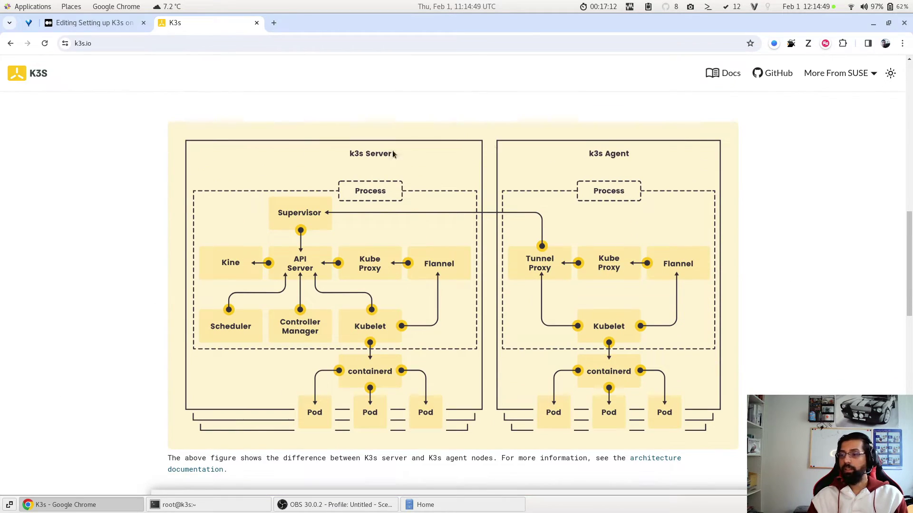
{"action": "scroll", "coordinate": [428, 160], "scroll_direction": "down", "scroll_amount": 3}
{"action": "scroll", "coordinate": [453, 167], "scroll_direction": "up", "scroll_amount": 5}
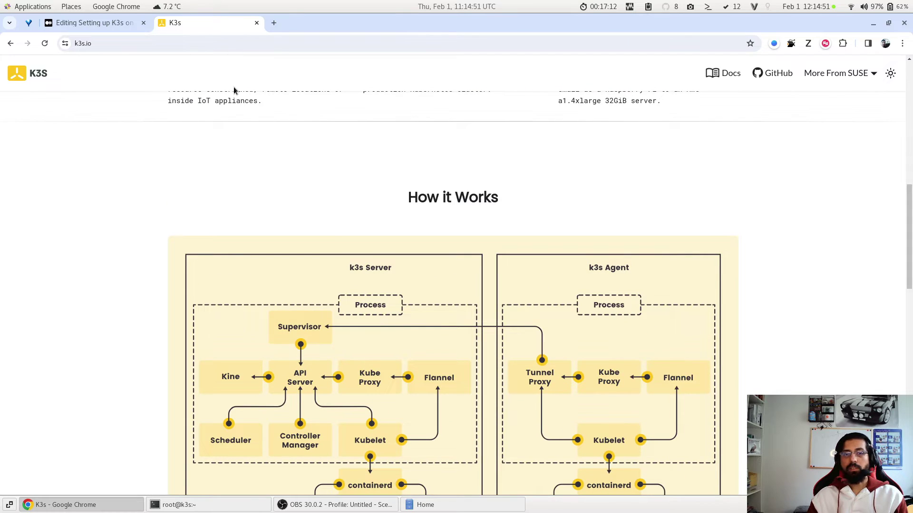
{"action": "scroll", "coordinate": [222, 87], "scroll_direction": "up", "scroll_amount": 8}
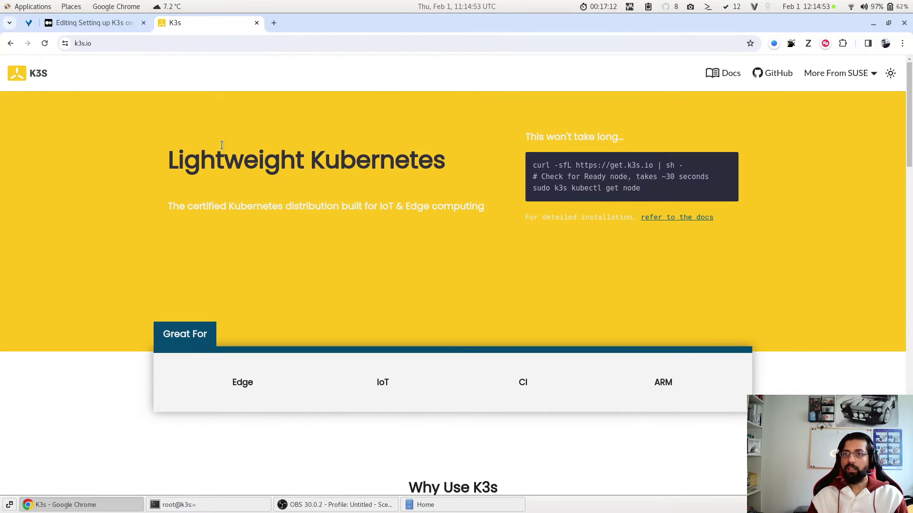
- Return to the 'Editing Setting up K3s' Medium draft
{"action": "left_click", "coordinate": [110, 25]}
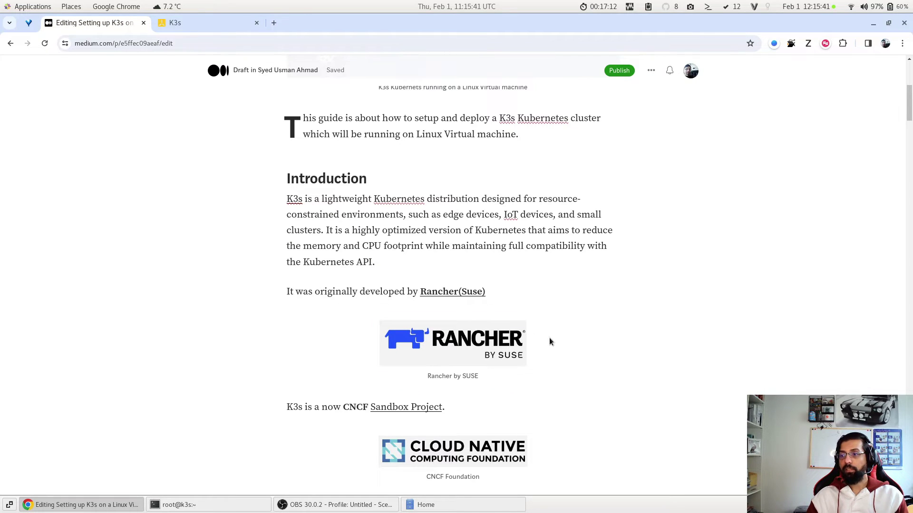
{"action": "scroll", "coordinate": [581, 342], "scroll_direction": "down", "scroll_amount": 1}
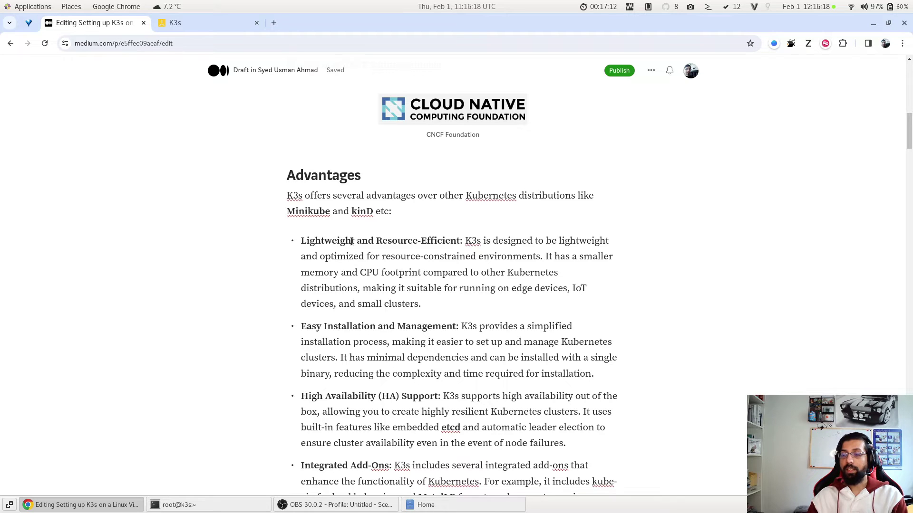
{"action": "scroll", "coordinate": [354, 241], "scroll_direction": "down", "scroll_amount": 2}
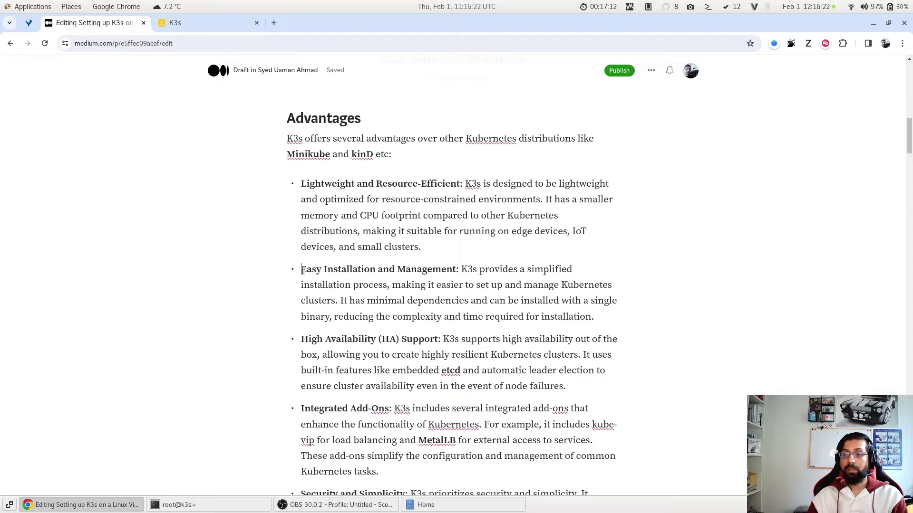
{"action": "left_click_drag", "start_coordinate": [301, 270], "coordinate": [446, 272]}
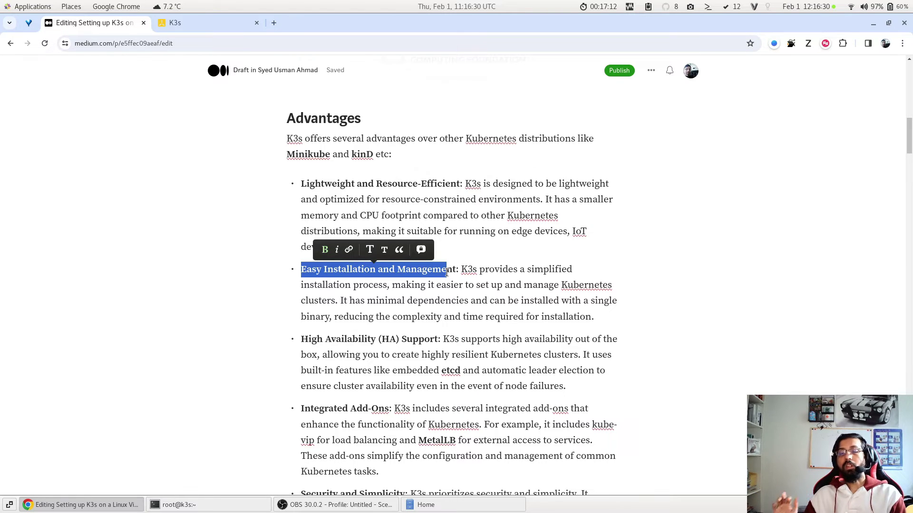
{"action": "left_click", "coordinate": [492, 300]}
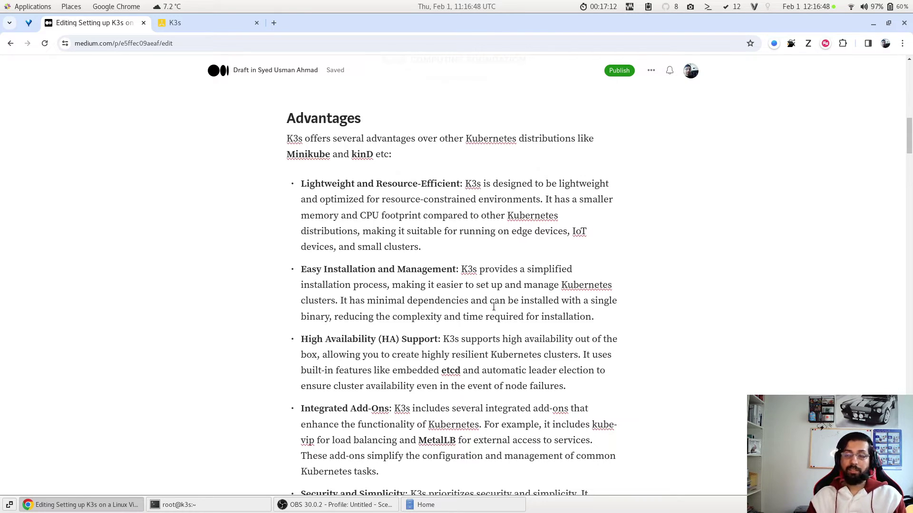
{"action": "scroll", "coordinate": [493, 307], "scroll_direction": "down", "scroll_amount": 2}
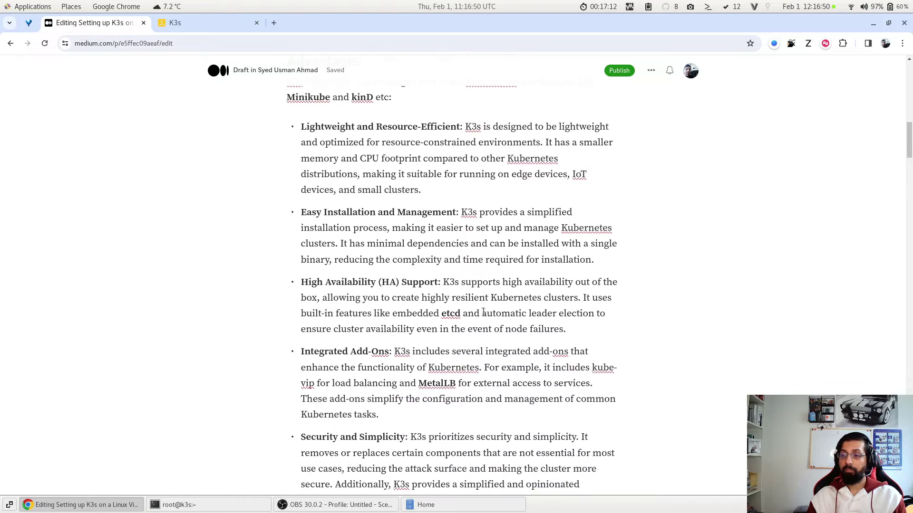
{"action": "scroll", "coordinate": [494, 308], "scroll_direction": "down", "scroll_amount": 2}
{"action": "scroll", "coordinate": [494, 307], "scroll_direction": "down", "scroll_amount": 1}
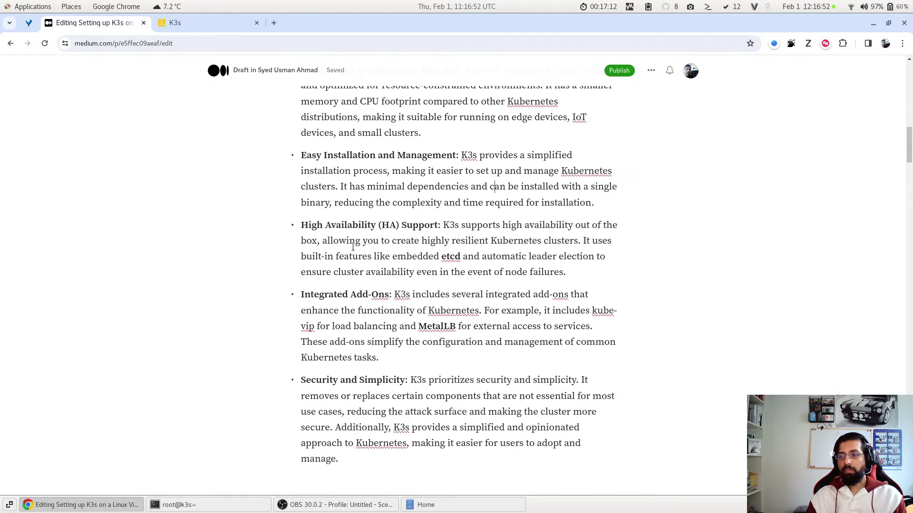
{"action": "left_click", "coordinate": [404, 226]}
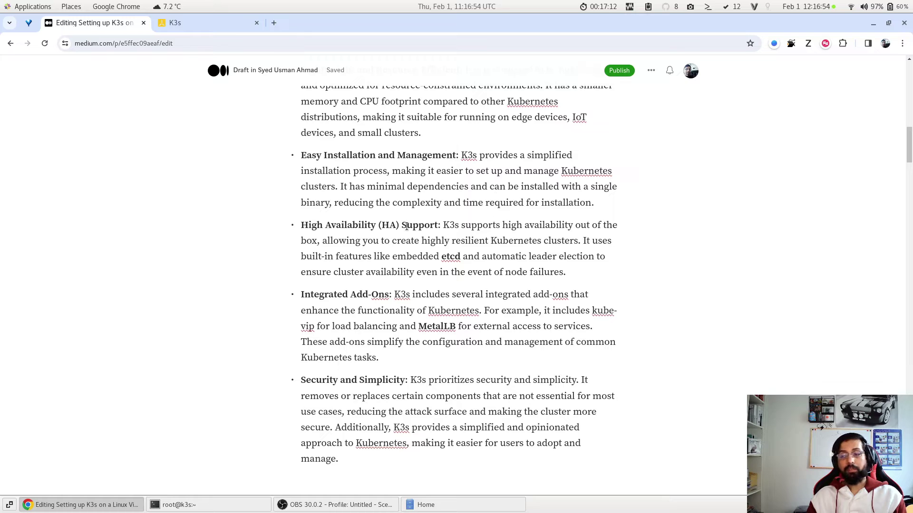
{"action": "scroll", "coordinate": [394, 256], "scroll_direction": "down", "scroll_amount": 1}
{"action": "double_click", "coordinate": [378, 236]}
{"action": "left_click", "coordinate": [377, 236]}
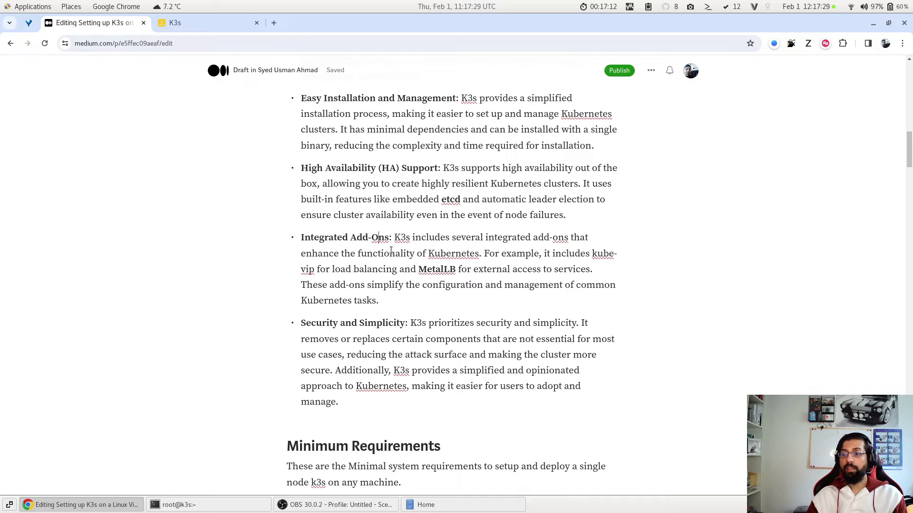
{"action": "scroll", "coordinate": [391, 249], "scroll_direction": "down", "scroll_amount": 3}
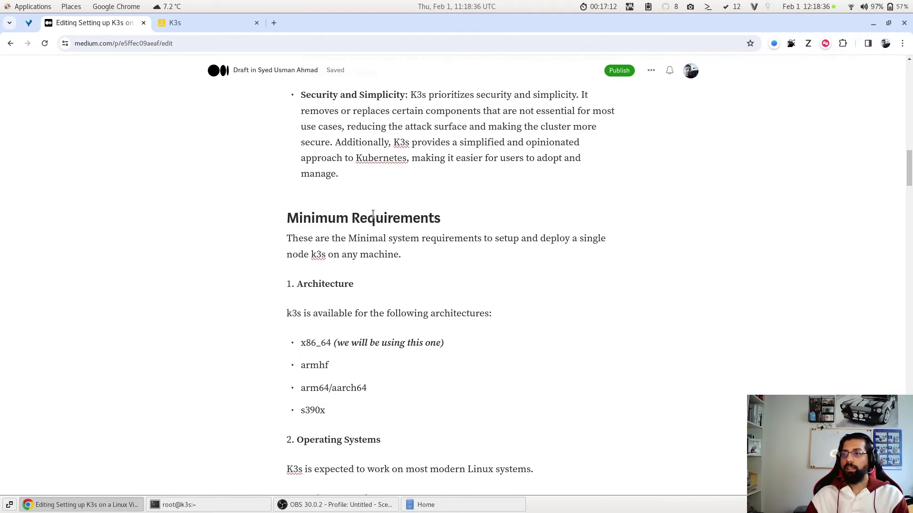
- Select the word 'Requirements' in the Minimum Requirements heading, then clear the selection
{"action": "double_click", "coordinate": [372, 215]}
{"action": "left_click", "coordinate": [378, 255]}
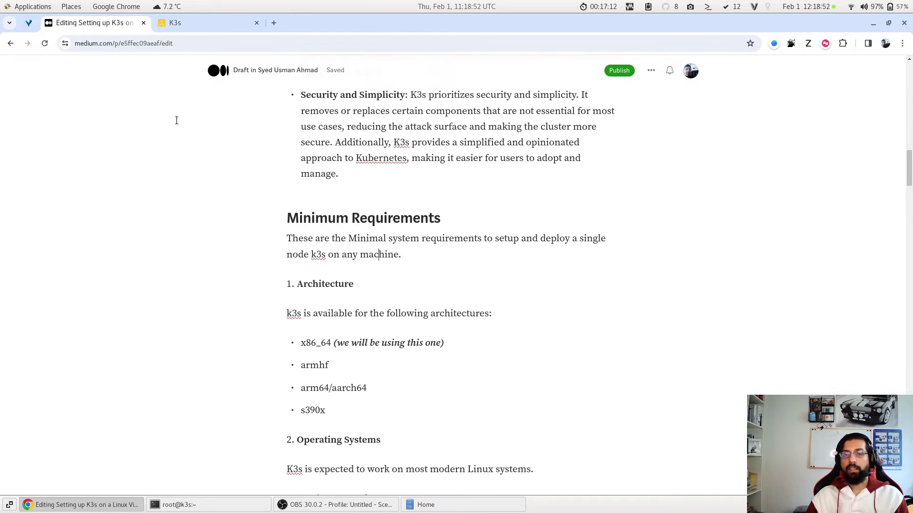
{"action": "left_click", "coordinate": [195, 27]}
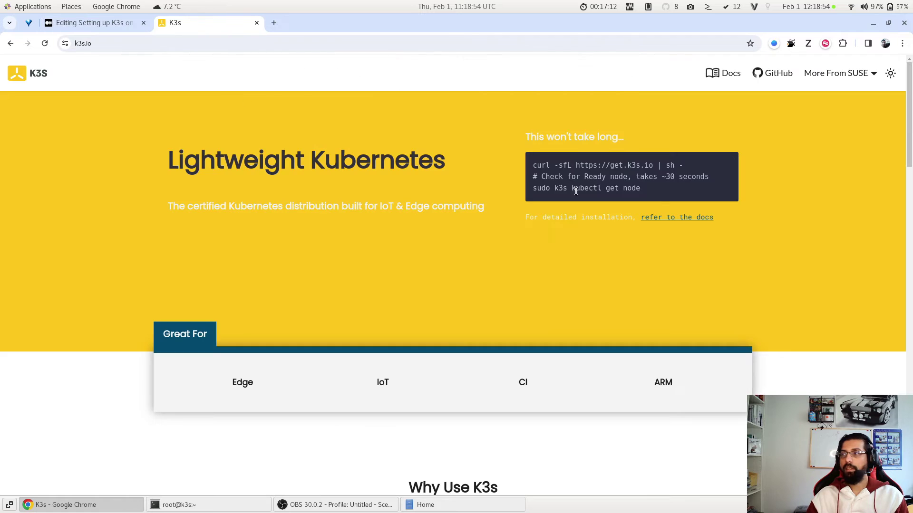
{"action": "left_click", "coordinate": [725, 74]}
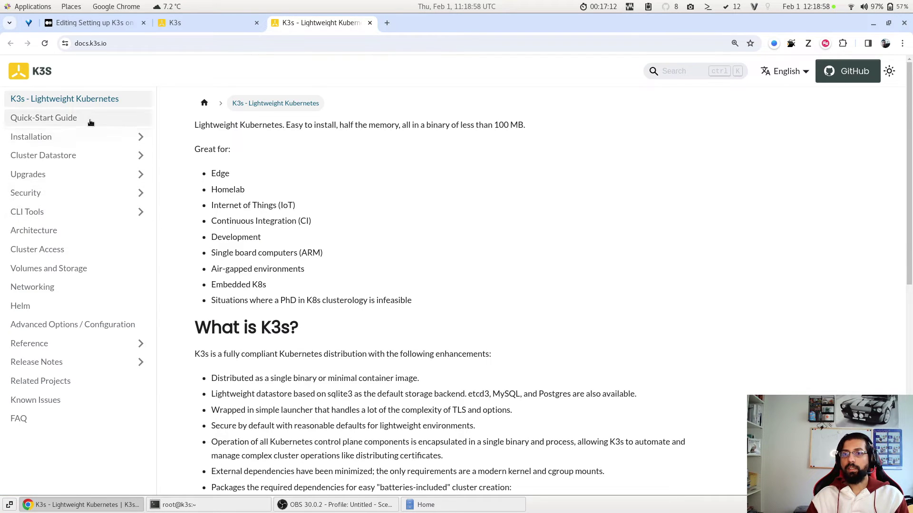
{"action": "left_click", "coordinate": [91, 136]}
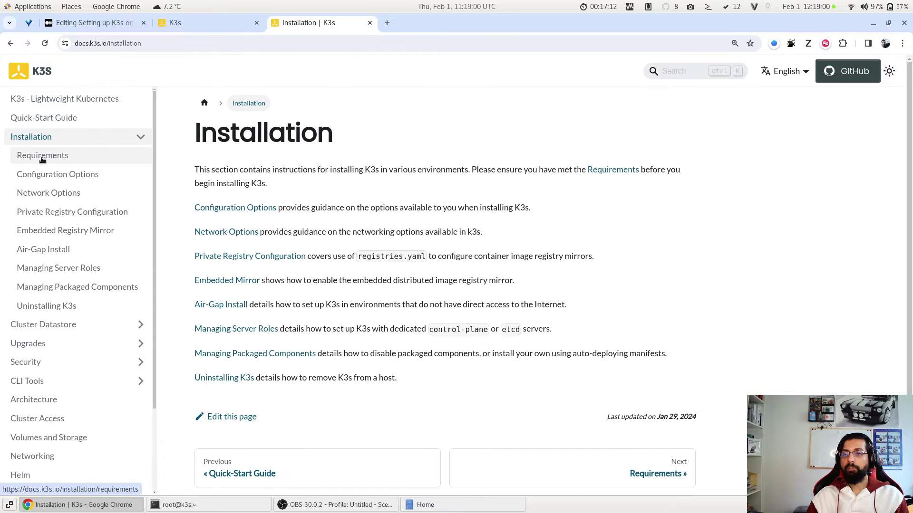
{"action": "left_click", "coordinate": [32, 157]}
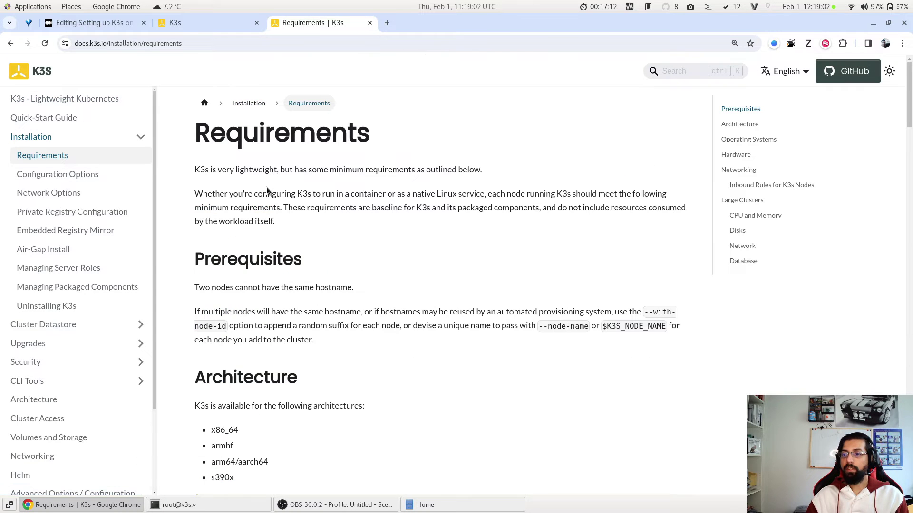
{"action": "scroll", "coordinate": [266, 187], "scroll_direction": "down", "scroll_amount": 5}
{"action": "scroll", "coordinate": [269, 197], "scroll_direction": "down", "scroll_amount": 5}
{"action": "scroll", "coordinate": [268, 199], "scroll_direction": "down", "scroll_amount": 5}
{"action": "scroll", "coordinate": [269, 202], "scroll_direction": "down", "scroll_amount": 4}
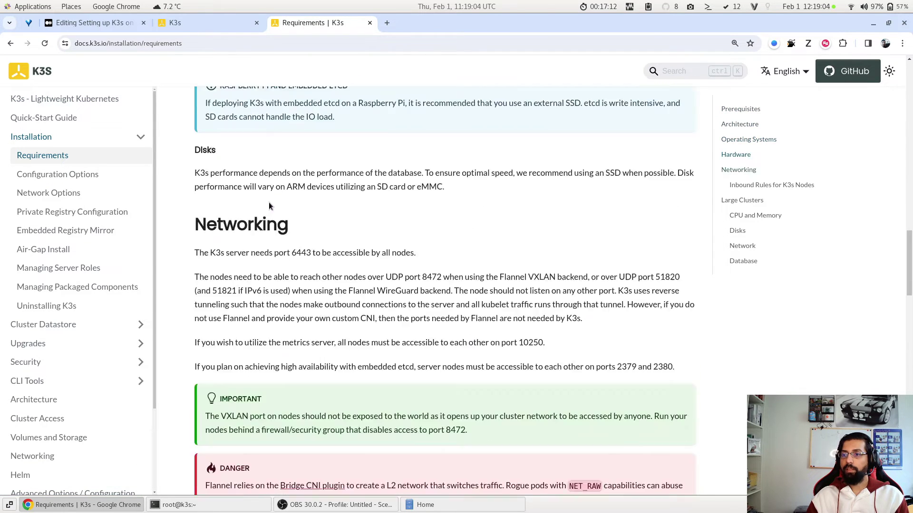
{"action": "scroll", "coordinate": [269, 202], "scroll_direction": "down", "scroll_amount": 5}
{"action": "scroll", "coordinate": [269, 202], "scroll_direction": "down", "scroll_amount": 5}
{"action": "scroll", "coordinate": [269, 201], "scroll_direction": "down", "scroll_amount": 5}
{"action": "scroll", "coordinate": [269, 202], "scroll_direction": "down", "scroll_amount": 4}
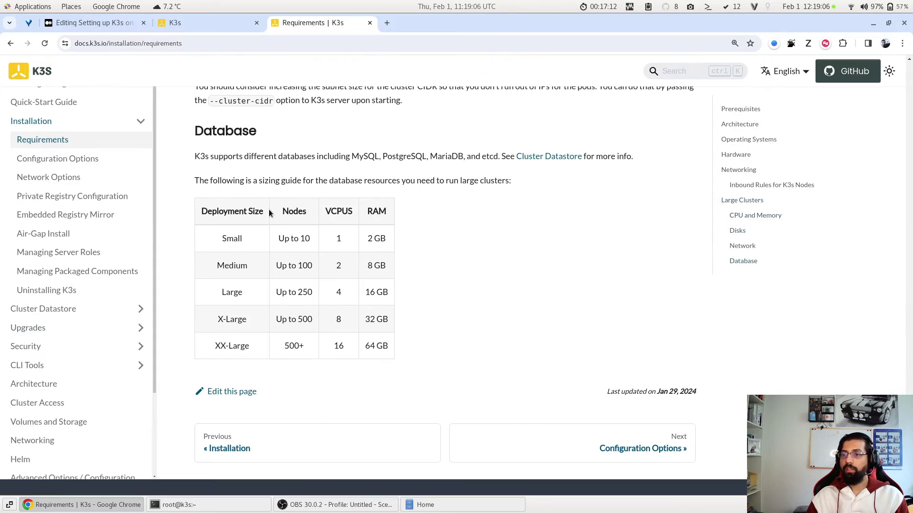
{"action": "scroll", "coordinate": [269, 213], "scroll_direction": "down", "scroll_amount": 2}
{"action": "scroll", "coordinate": [352, 303], "scroll_direction": "up", "scroll_amount": 3}
{"action": "scroll", "coordinate": [350, 303], "scroll_direction": "up", "scroll_amount": 5}
{"action": "scroll", "coordinate": [350, 303], "scroll_direction": "up", "scroll_amount": 5}
{"action": "scroll", "coordinate": [351, 303], "scroll_direction": "up", "scroll_amount": 5}
{"action": "scroll", "coordinate": [350, 303], "scroll_direction": "up", "scroll_amount": 5}
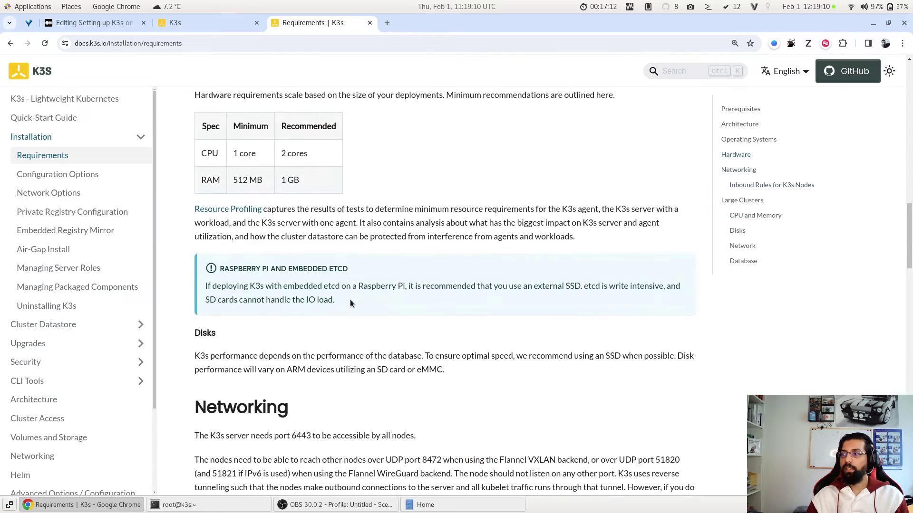
{"action": "scroll", "coordinate": [350, 300], "scroll_direction": "up", "scroll_amount": 5}
{"action": "scroll", "coordinate": [350, 299], "scroll_direction": "up", "scroll_amount": 4}
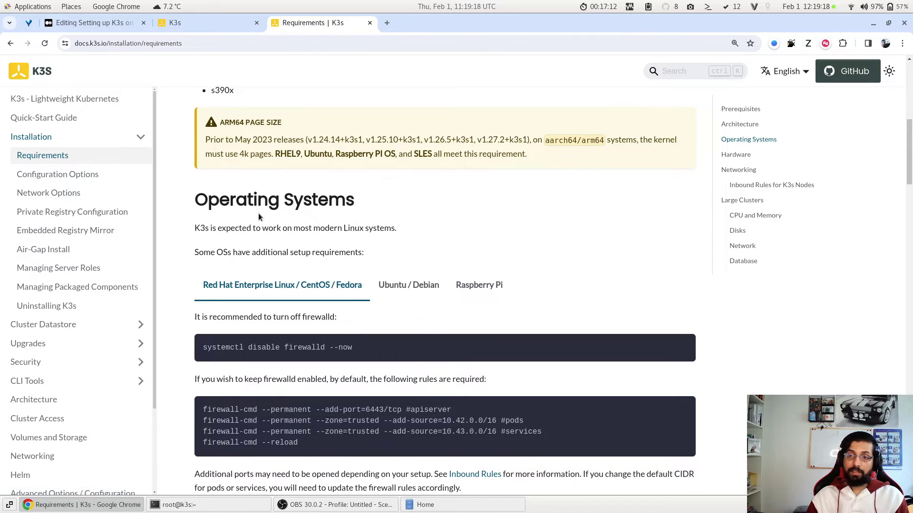
- In the draft, select the x86_64 entry and the Operating Systems heading under Minimum Requirements
{"action": "left_click", "coordinate": [99, 25]}
{"action": "scroll", "coordinate": [357, 257], "scroll_direction": "down", "scroll_amount": 1}
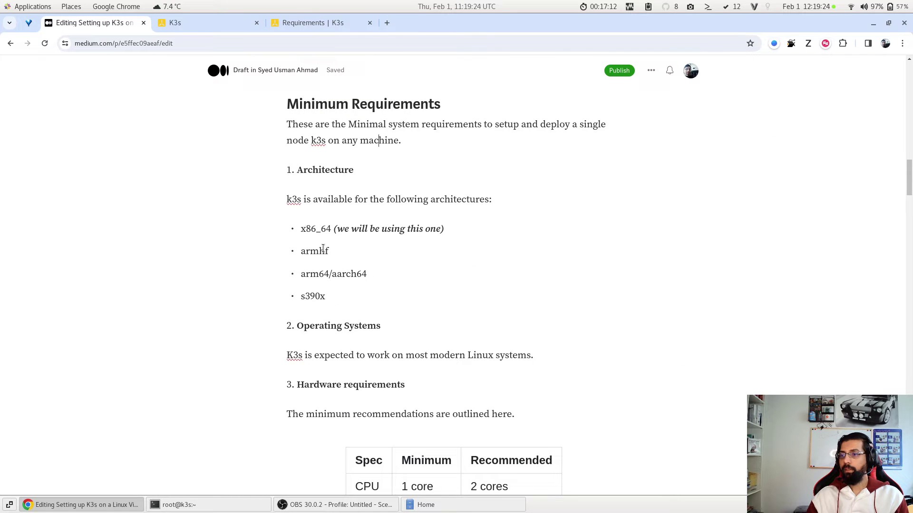
{"action": "double_click", "coordinate": [314, 229]}
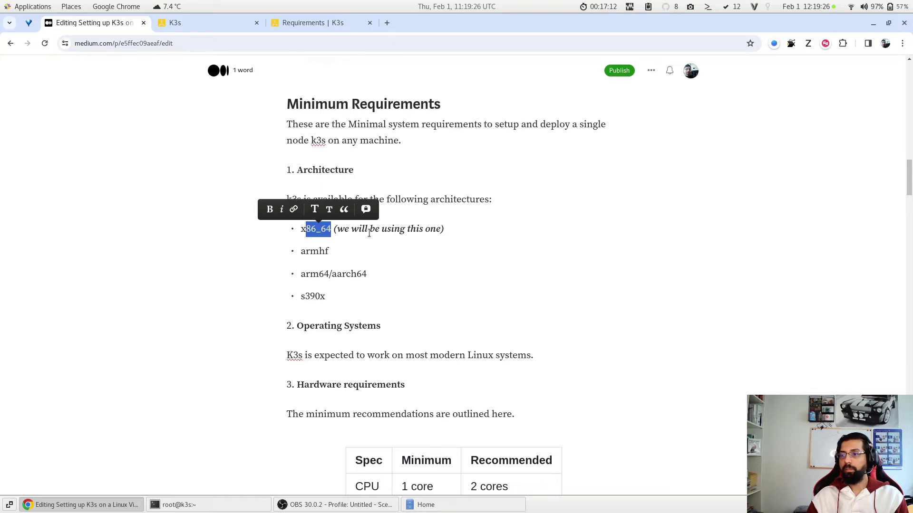
{"action": "scroll", "coordinate": [370, 240], "scroll_direction": "down", "scroll_amount": 1}
{"action": "left_click", "coordinate": [385, 270]}
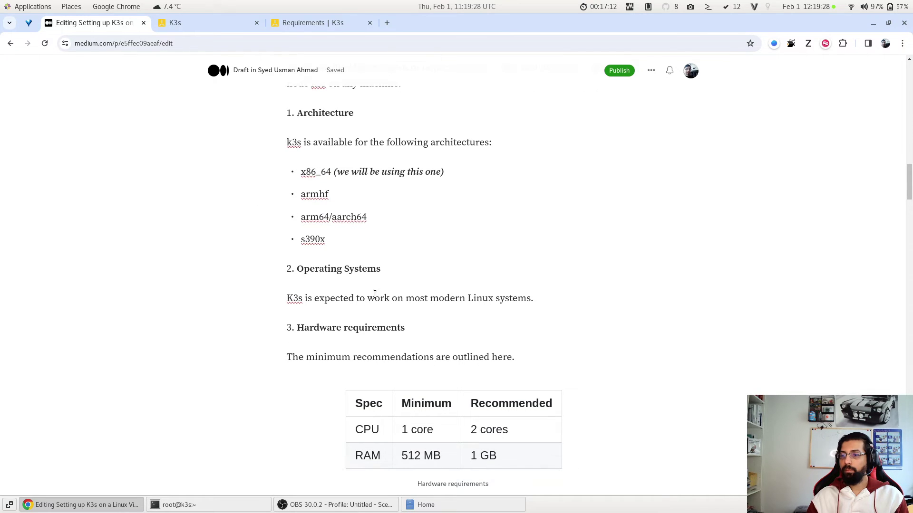
{"action": "scroll", "coordinate": [370, 299], "scroll_direction": "down", "scroll_amount": 1}
{"action": "scroll", "coordinate": [400, 271], "scroll_direction": "down", "scroll_amount": 1}
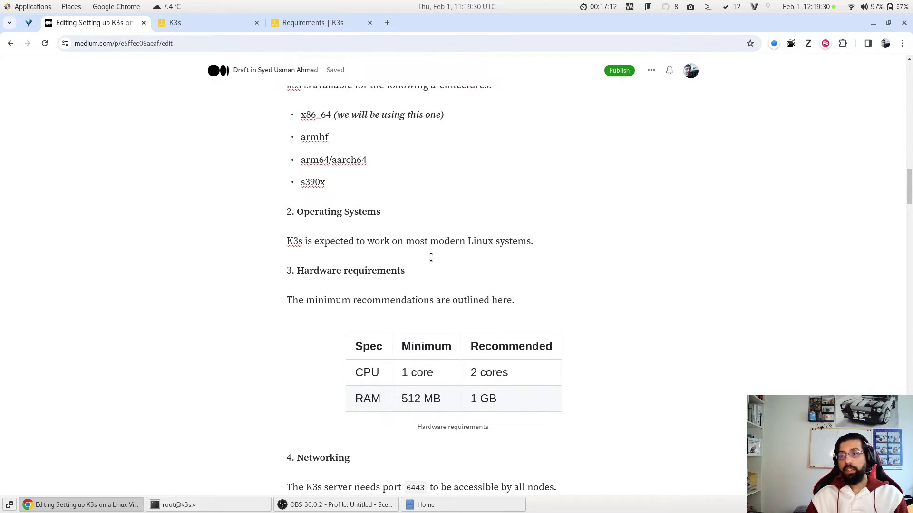
{"action": "left_click_drag", "start_coordinate": [382, 212], "coordinate": [298, 214]}
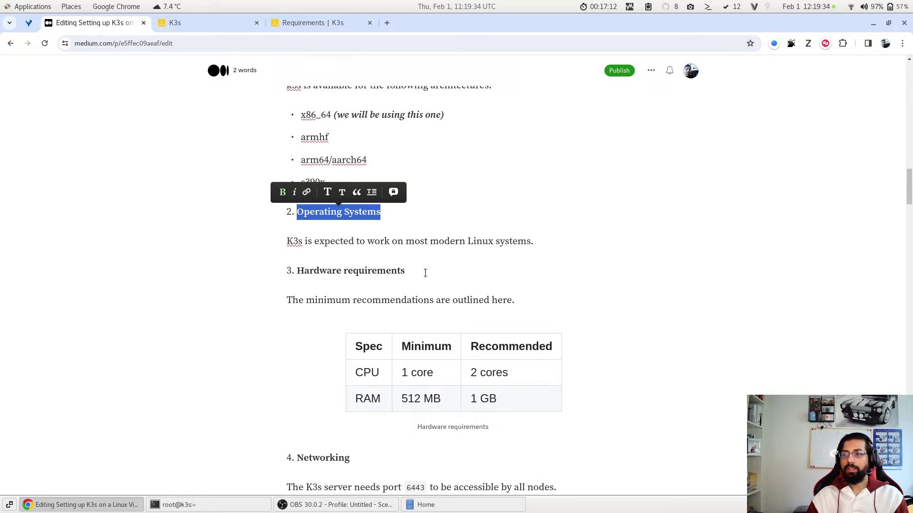
{"action": "scroll", "coordinate": [426, 274], "scroll_direction": "down", "scroll_amount": 2}
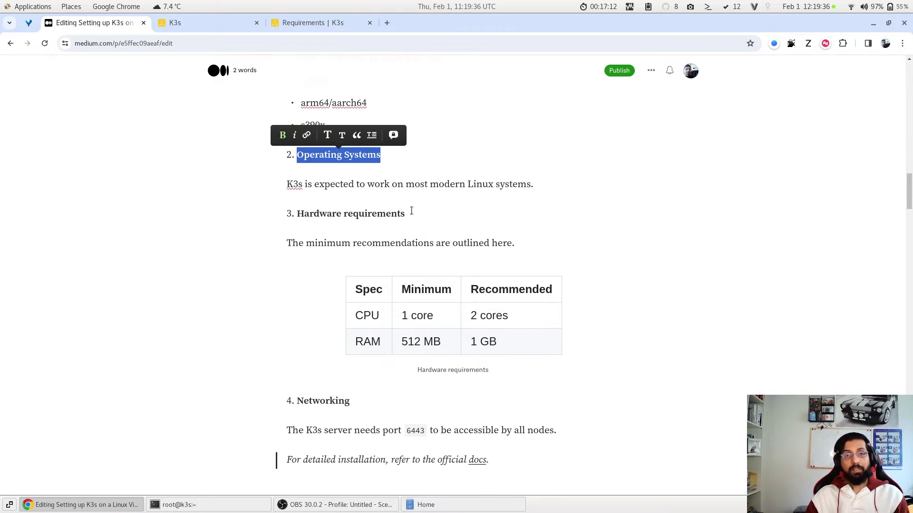
{"action": "left_click", "coordinate": [398, 260]}
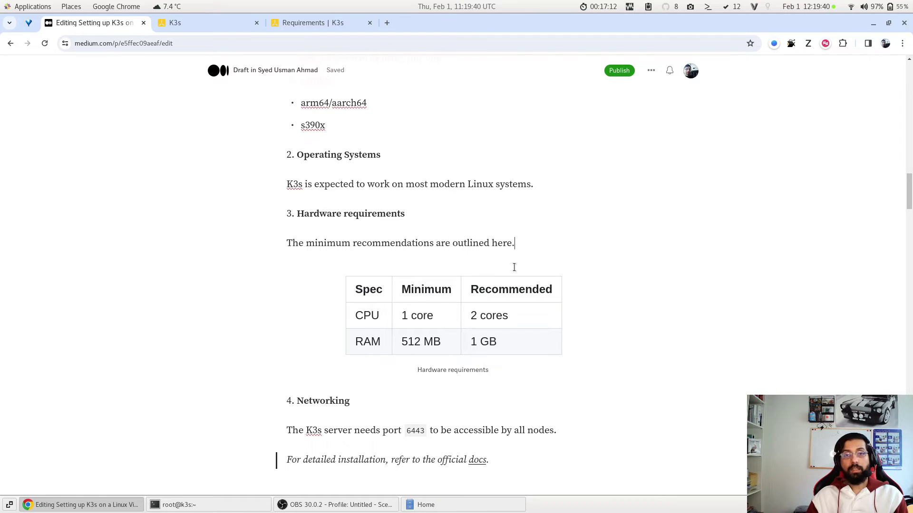
{"action": "scroll", "coordinate": [513, 267], "scroll_direction": "down", "scroll_amount": 2}
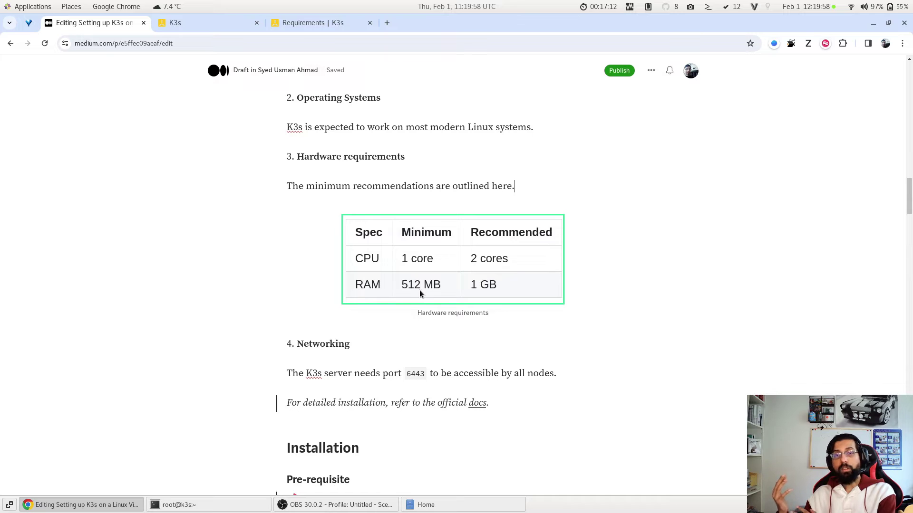
{"action": "scroll", "coordinate": [420, 291], "scroll_direction": "down", "scroll_amount": 2}
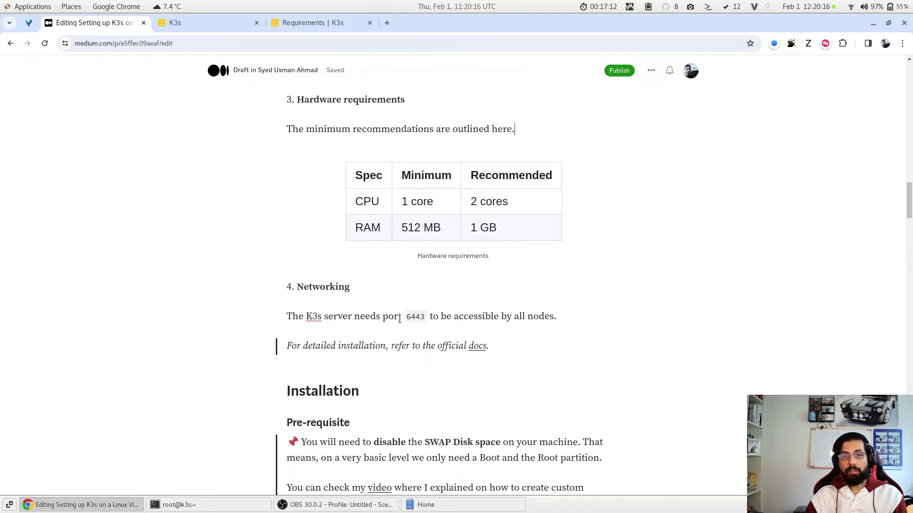
{"action": "scroll", "coordinate": [385, 319], "scroll_direction": "down", "scroll_amount": 1}
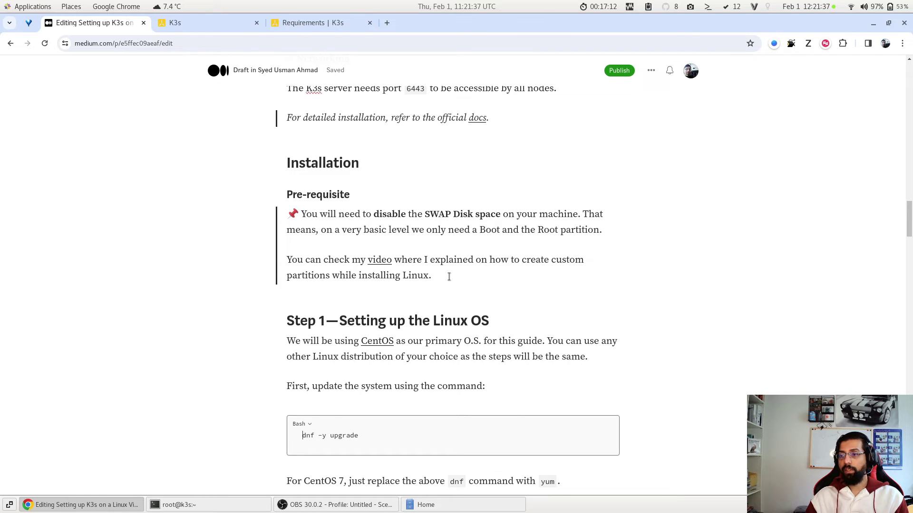
{"action": "scroll", "coordinate": [448, 277], "scroll_direction": "down", "scroll_amount": 1}
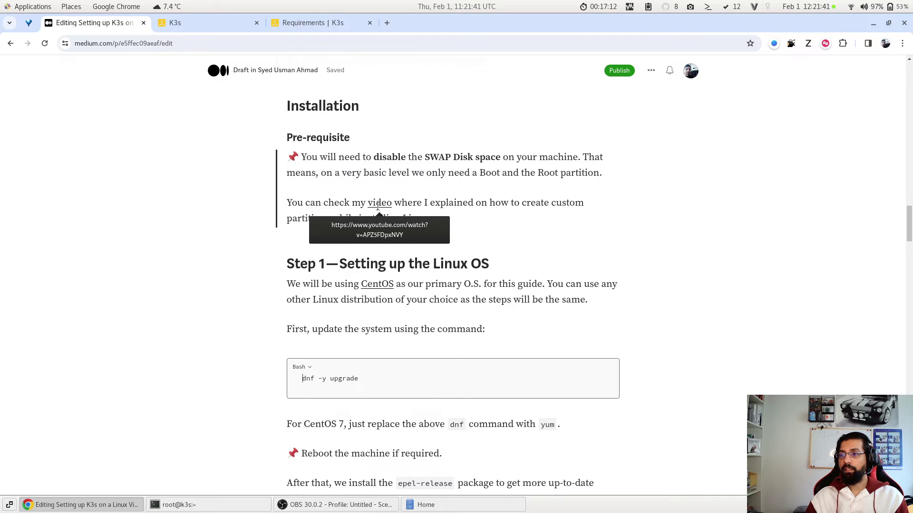
{"action": "scroll", "coordinate": [389, 300], "scroll_direction": "down", "scroll_amount": 1}
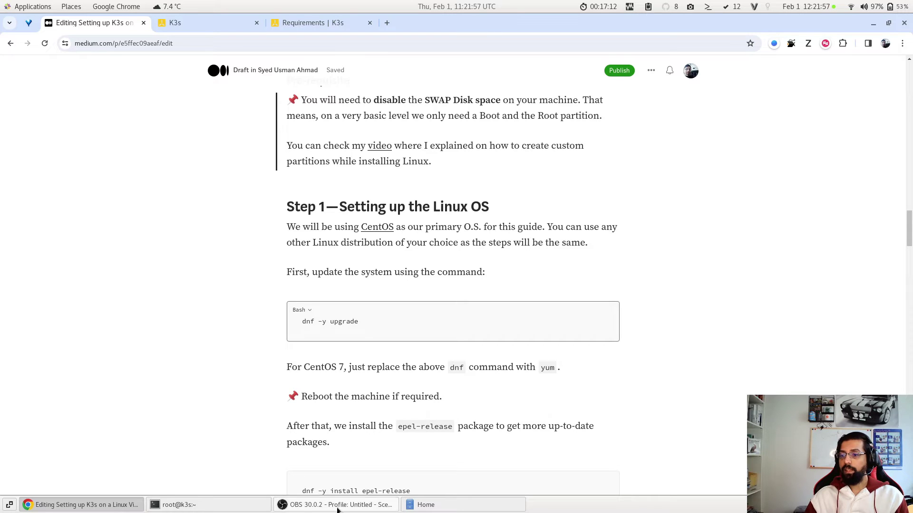
- Move the root shell terminal to the upper-left, shrink it, and put the draft in front
{"action": "left_click", "coordinate": [207, 505]}
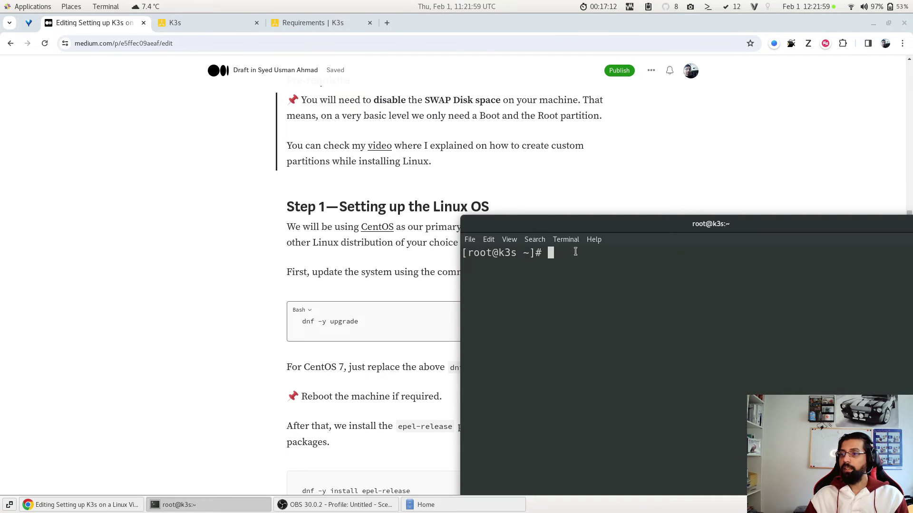
{"action": "left_click_drag", "start_coordinate": [643, 223], "coordinate": [271, 63]}
{"action": "left_click", "coordinate": [559, 308]}
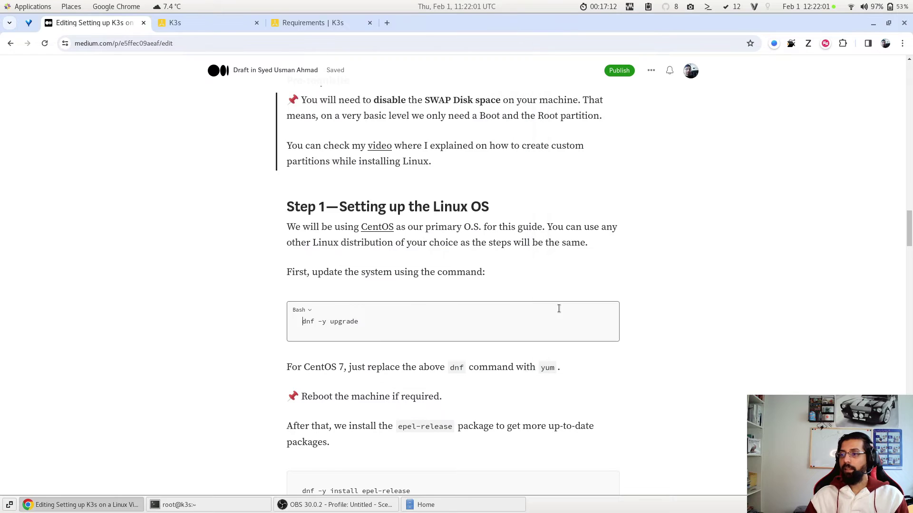
{"action": "key", "text": "alt+Tab"}
{"action": "left_click_drag", "start_coordinate": [529, 377], "coordinate": [432, 276]}
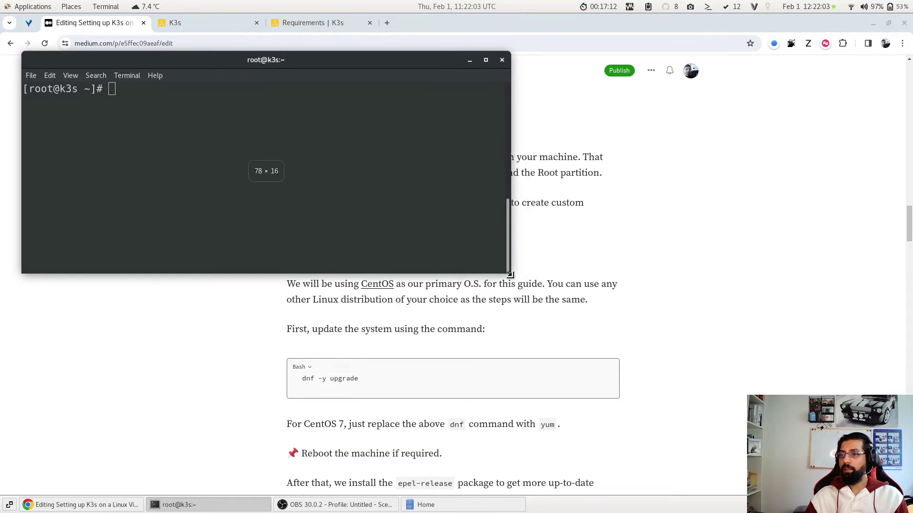
{"action": "left_click", "coordinate": [528, 332]}
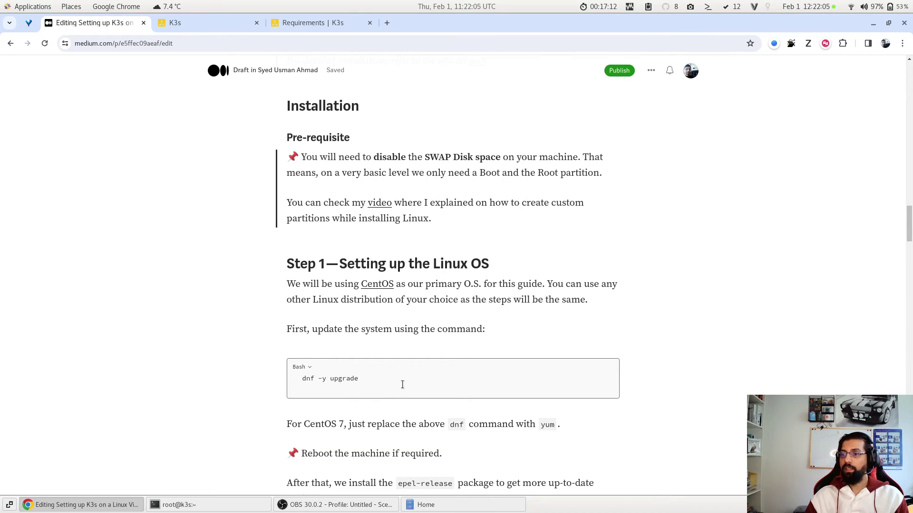
{"action": "scroll", "coordinate": [335, 289], "scroll_direction": "down", "scroll_amount": 3}
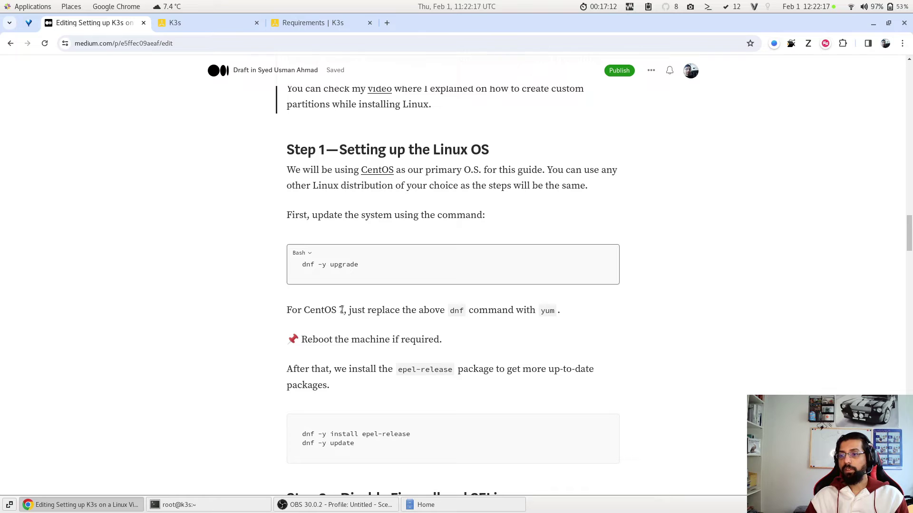
{"action": "scroll", "coordinate": [344, 312], "scroll_direction": "down", "scroll_amount": 3}
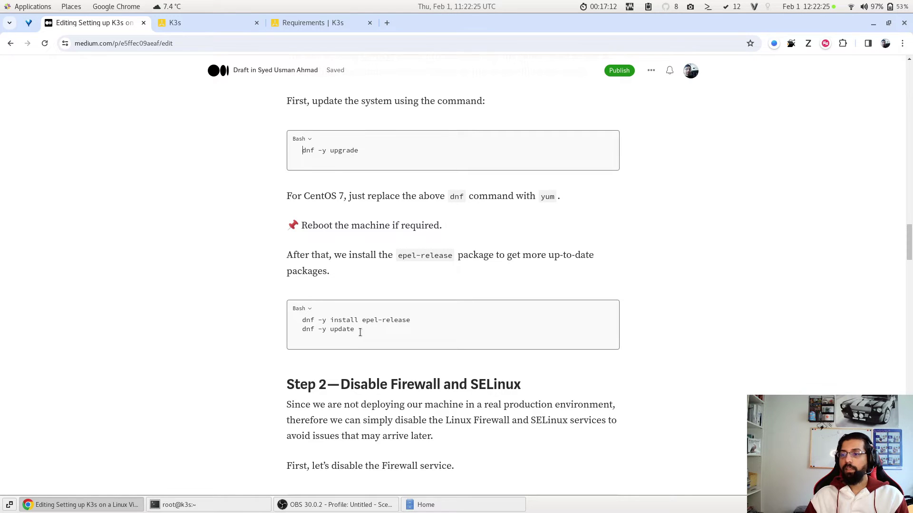
{"action": "scroll", "coordinate": [360, 333], "scroll_direction": "down", "scroll_amount": 1}
- Alternate between terminal and draft, ending at the root prompt for 'systemctl status firewalld'
{"action": "key", "text": "alt+Tab"}
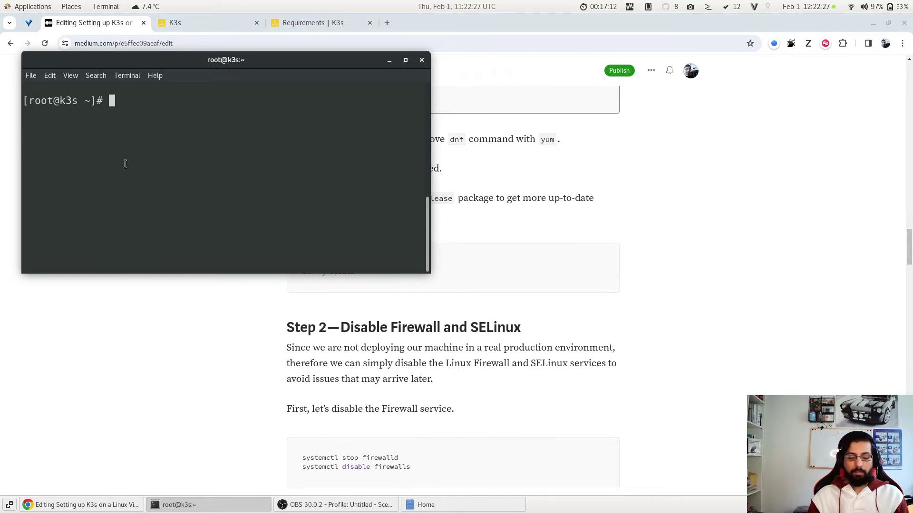
{"action": "key", "text": "alt+Tab"}
{"action": "scroll", "coordinate": [271, 308], "scroll_direction": "up", "scroll_amount": 1}
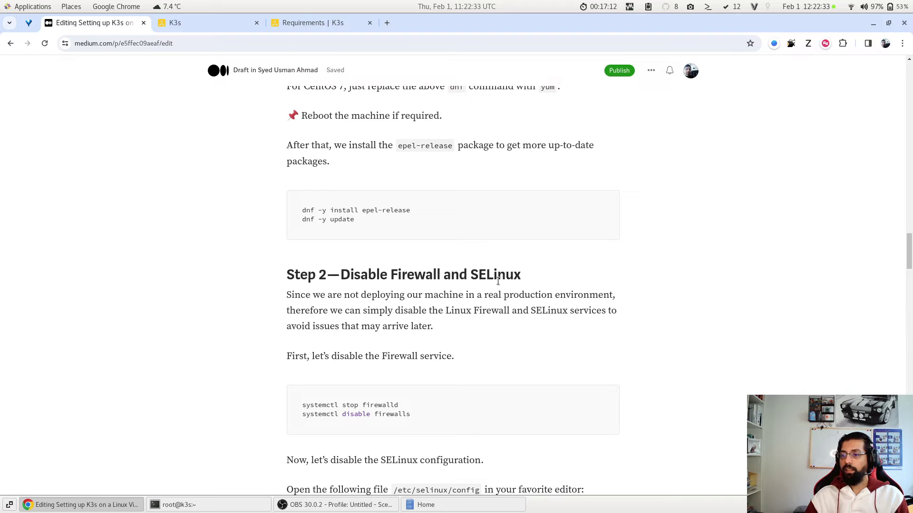
{"action": "scroll", "coordinate": [481, 292], "scroll_direction": "down", "scroll_amount": 1}
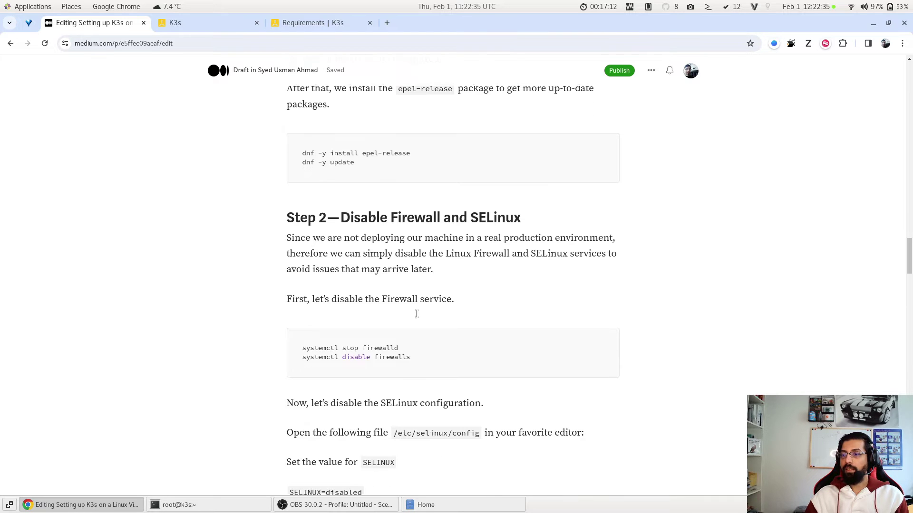
{"action": "key", "text": "alt+Tab"}
{"action": "type", "text": "systemctl "}
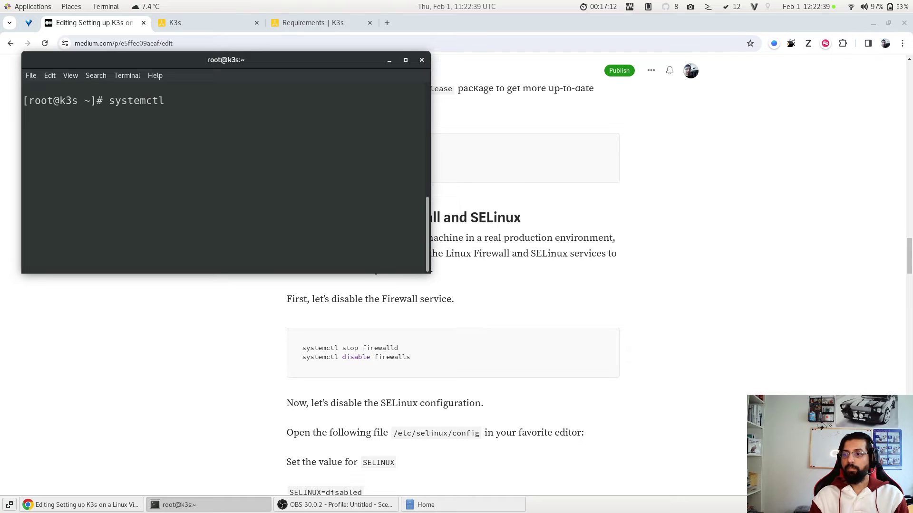
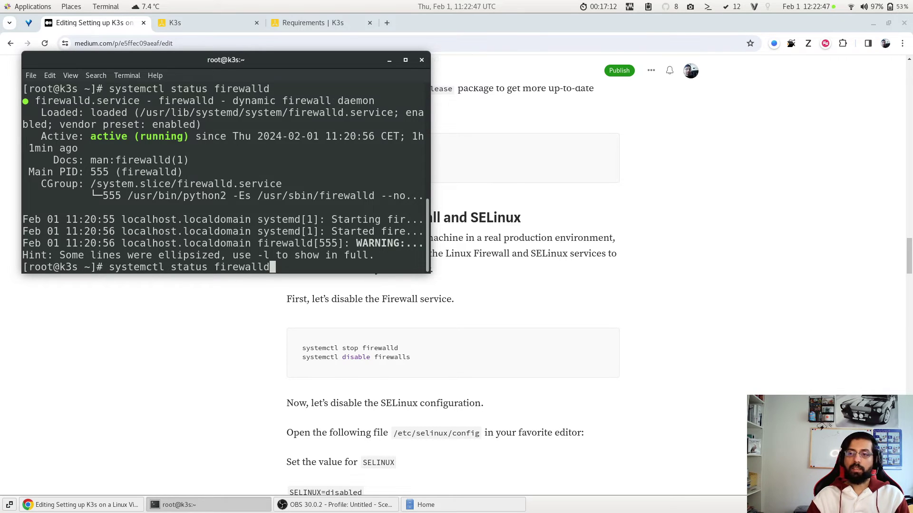
- Edit the recalled firewalld status command into 'systemctl stop firewalld' and run it
{"action": "key", "text": "Left"}
{"action": "key", "text": "Left"}
{"action": "key", "text": "Left"}
{"action": "key", "text": "Left"}
{"action": "key", "text": "Left"}
{"action": "key", "text": "ctrl+Left"}
{"action": "key", "text": "Left"}
{"action": "key", "text": "BackSpace"}
{"action": "key", "text": "BackSpace"}
{"action": "key", "text": "BackSpace"}
{"action": "key", "text": "BackSpace"}
{"action": "type", "text": "op"}
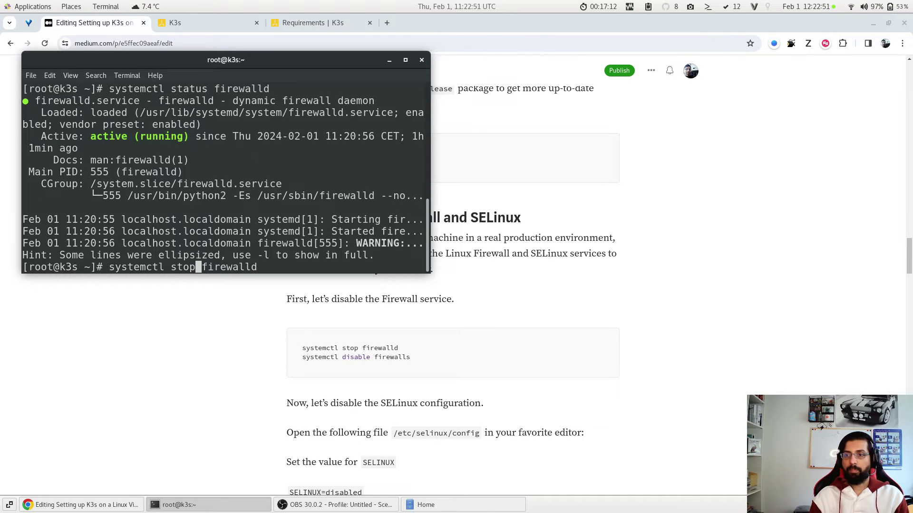
{"action": "key", "text": "Return"}
- Run 'systemctl disable firewalld' so firewalld no longer starts at boot
{"action": "key", "text": "Up"}
{"action": "key", "text": "ctrl+Left"}
{"action": "key", "text": "Left"}
{"action": "key", "text": "BackSpace"}
{"action": "key", "text": "BackSpace"}
{"action": "key", "text": "BackSpace"}
{"action": "type", "text": "disable"}
{"action": "key", "text": "Return"}
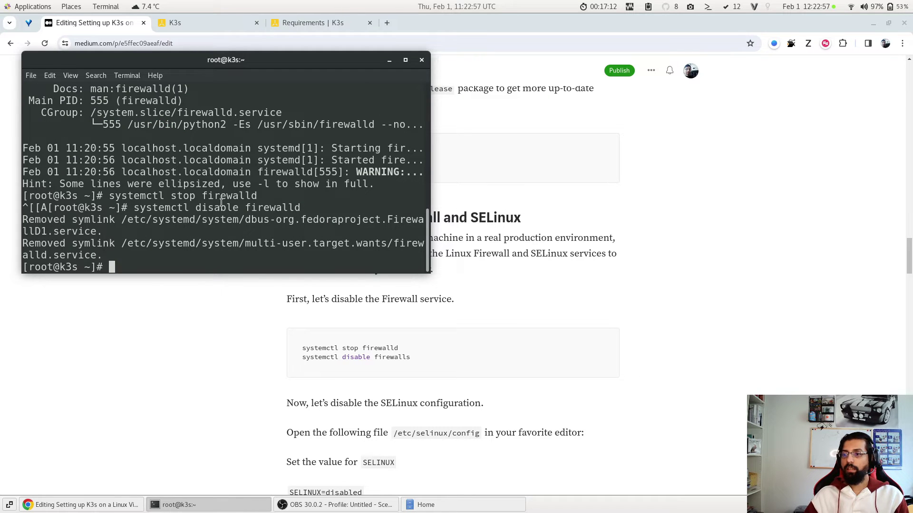
{"action": "key", "text": "alt+Tab"}
{"action": "scroll", "coordinate": [220, 202], "scroll_direction": "up", "scroll_amount": 4}
- Correct 'firewalls' to 'firewalld' in the draft's Step 2 disable command
{"action": "key", "text": "alt+Tab"}
{"action": "type", "text": "v"}
{"action": "key", "text": "alt+Tab"}
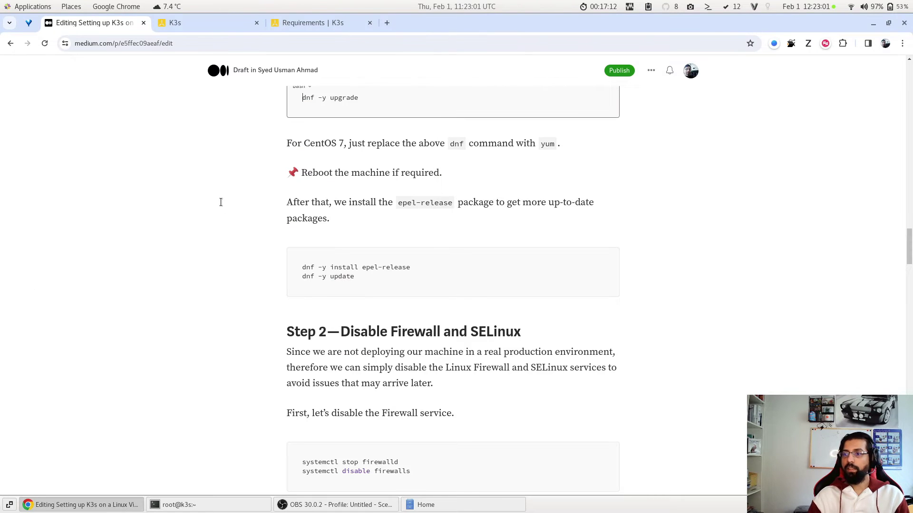
{"action": "scroll", "coordinate": [220, 202], "scroll_direction": "down", "scroll_amount": 5}
{"action": "left_click", "coordinate": [425, 354]}
{"action": "scroll", "coordinate": [410, 361], "scroll_direction": "down", "scroll_amount": 1}
{"action": "key", "text": "BackSpace"}
{"action": "type", "text": "d"}
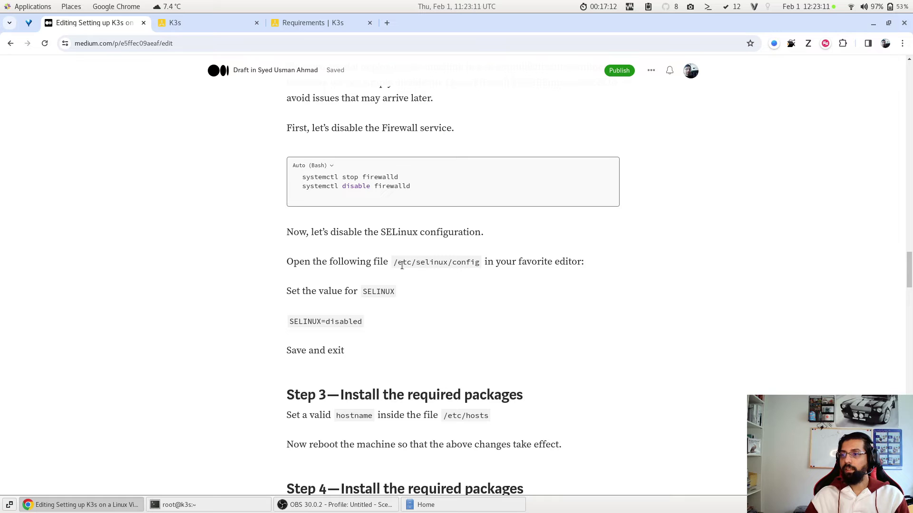
- Open /etc/selinux/config in vi, checking the file path against the draft
{"action": "key", "text": "alt+Tab"}
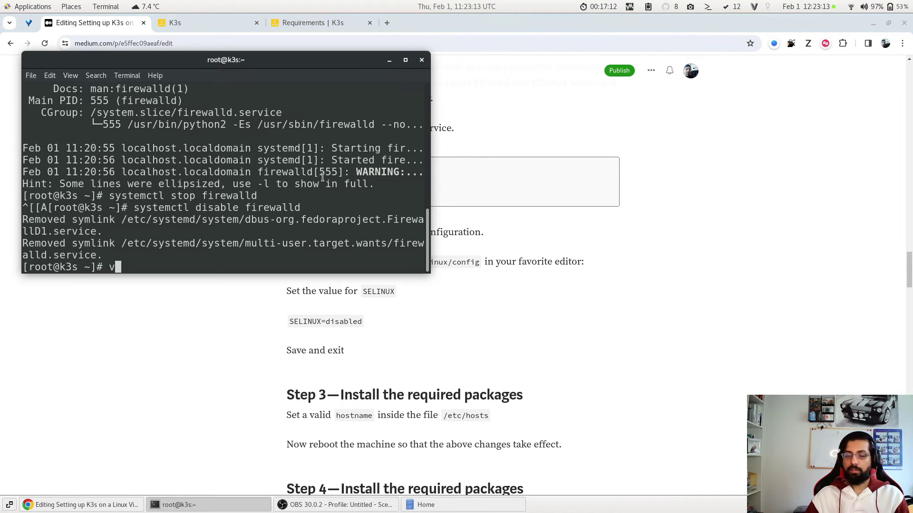
{"action": "type", "text": "vi "}
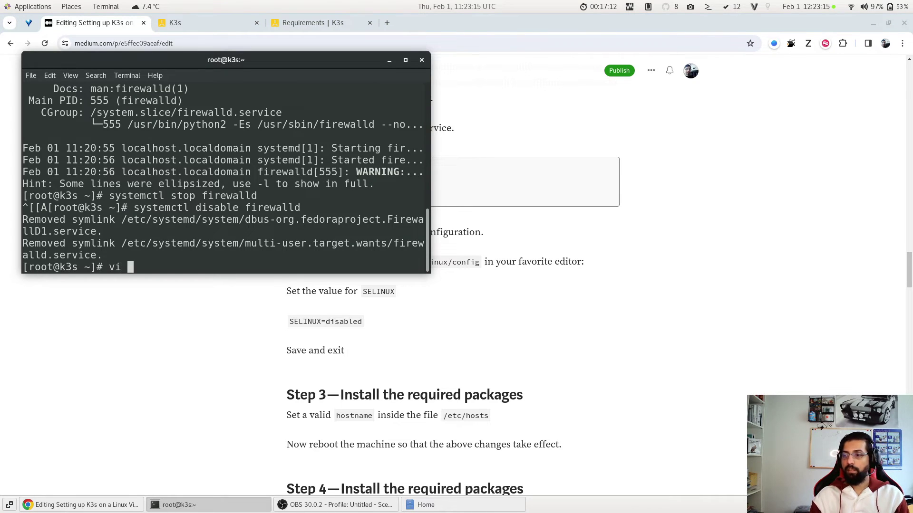
{"action": "type", "text": "/etc/"}
{"action": "key", "text": "alt+Tab"}
{"action": "key", "text": "alt+Tab"}
{"action": "type", "text": "selinux/config"}
{"action": "key", "text": "Return"}
- Change SELINUX=enforcing to SELINUX=disabled, then save and quit with :wq
{"action": "key", "text": "Down"}
{"action": "key", "text": "Down"}
{"action": "key", "text": "Down"}
{"action": "key", "text": "Down"}
{"action": "key", "text": "Down"}
{"action": "key", "text": "Down"}
{"action": "key", "text": "shift+a"}
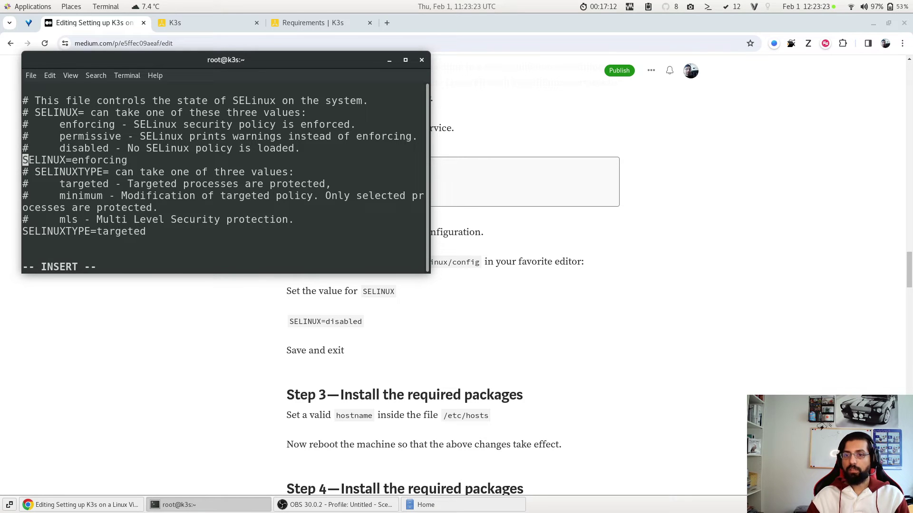
{"action": "key", "text": "BackSpace"}
{"action": "key", "text": "BackSpace"}
{"action": "key", "text": "BackSpace"}
{"action": "key", "text": "BackSpace"}
{"action": "key", "text": "BackSpace"}
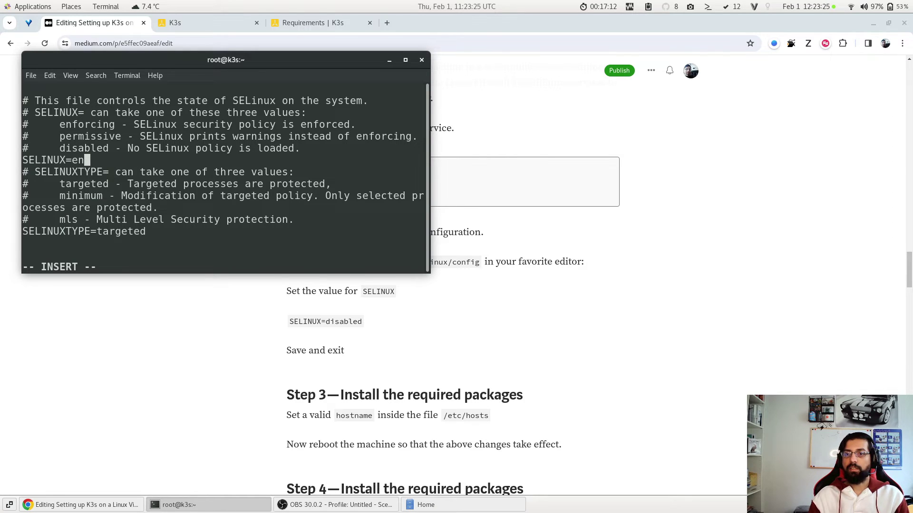
{"action": "type", "text": "du"}
{"action": "key", "text": "BackSpace"}
{"action": "type", "text": "isabled"}
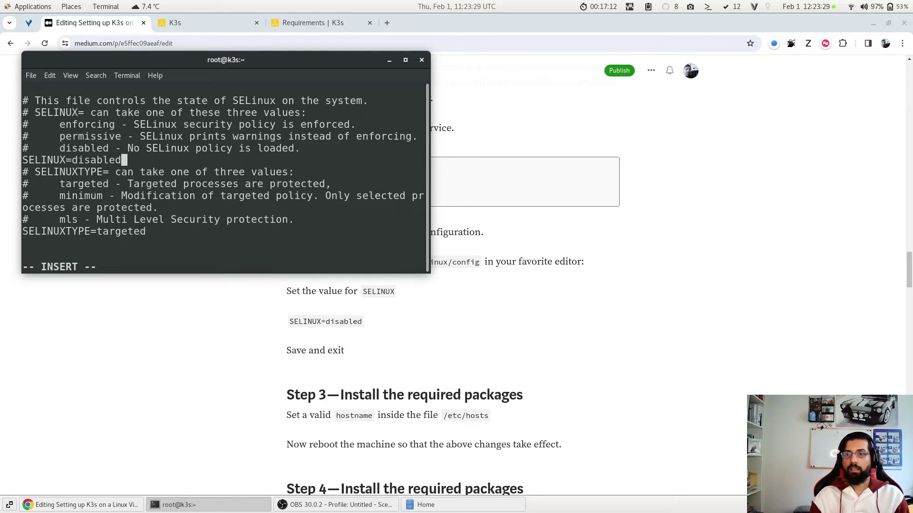
{"action": "key", "text": "Escape"}
{"action": "type", "text": ":wq"}
{"action": "key", "text": "Return"}
{"action": "key", "text": "alt+Tab"}
{"action": "key", "text": "alt+Tab"}
- Replace the Step 3 heading 'Install the required packages' with 'Setup the hostname'
{"action": "left_click", "coordinate": [353, 274]}
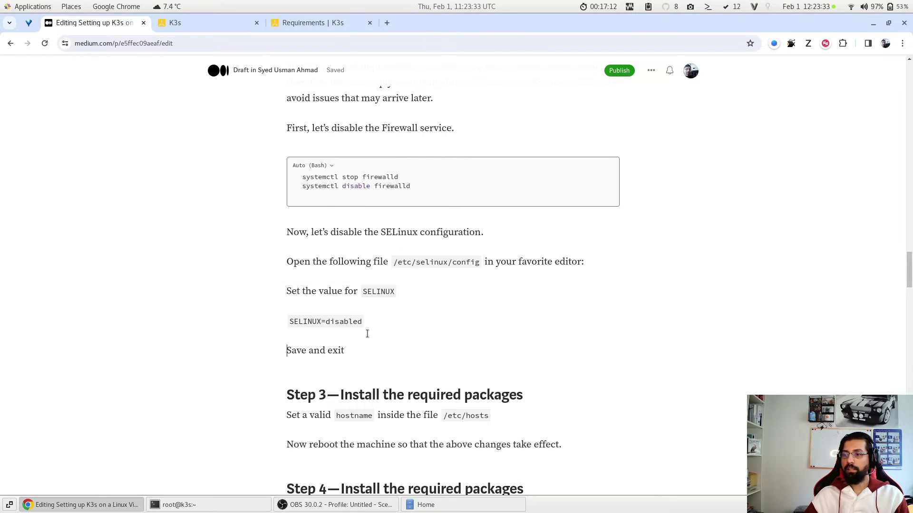
{"action": "scroll", "coordinate": [365, 334], "scroll_direction": "down", "scroll_amount": 3}
{"action": "key", "text": "alt+Tab"}
{"action": "key", "text": "alt+Tab"}
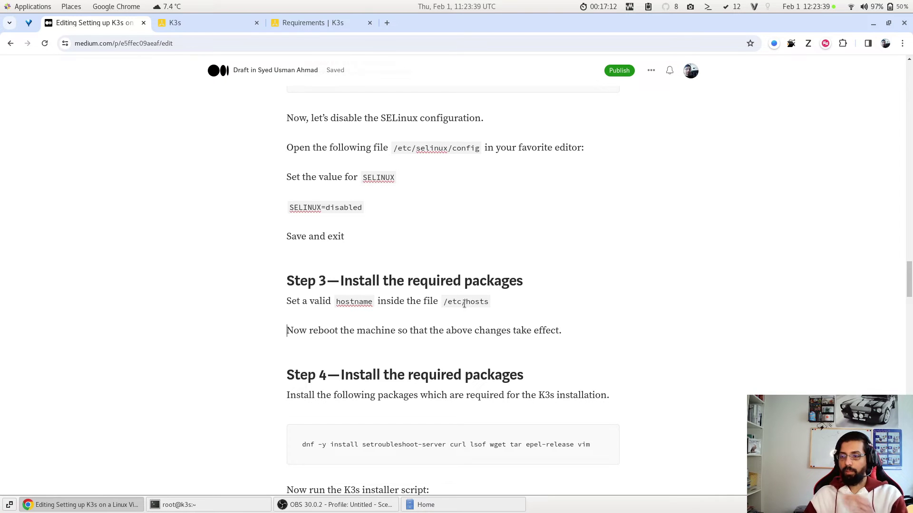
{"action": "left_click_drag", "start_coordinate": [522, 280], "coordinate": [336, 282]}
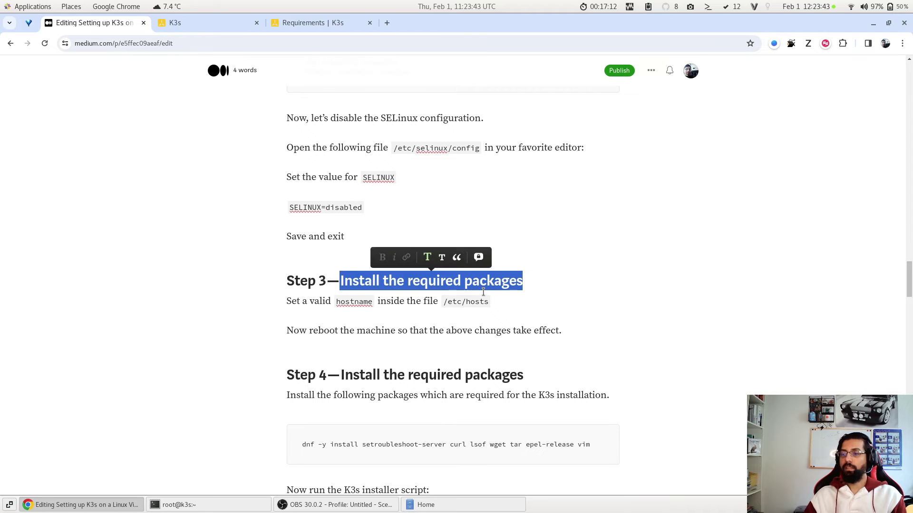
{"action": "type", "text": "Setup the hostname"}
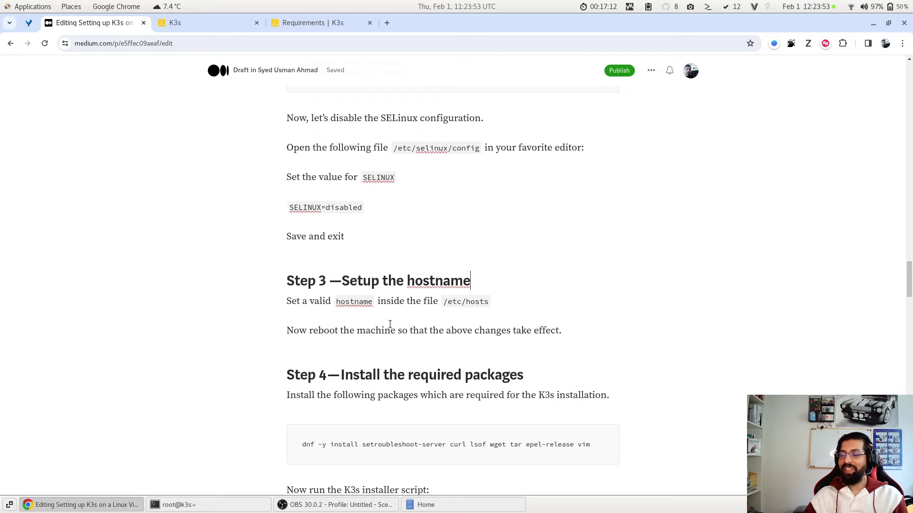
{"action": "key", "text": "alt+Tab"}
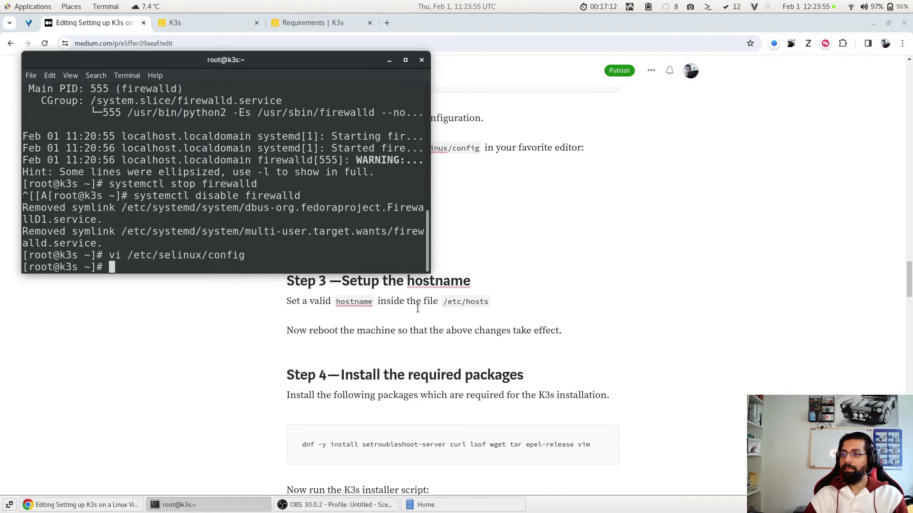
{"action": "type", "text": "hostname"}
- Check the hostname, then change the cat command to open /etc/hosts in vi
{"action": "key", "text": "Return"}
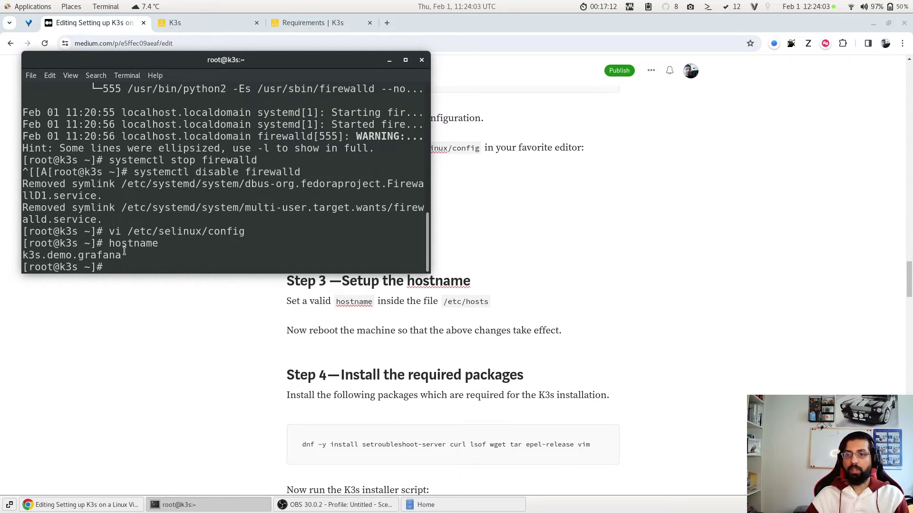
{"action": "type", "text": "cat /etc/hosts"}
{"action": "key", "text": "ctrl+a"}
{"action": "key", "text": "Delete"}
{"action": "key", "text": "Delete"}
{"action": "key", "text": "Delete"}
{"action": "type", "text": "vi"}
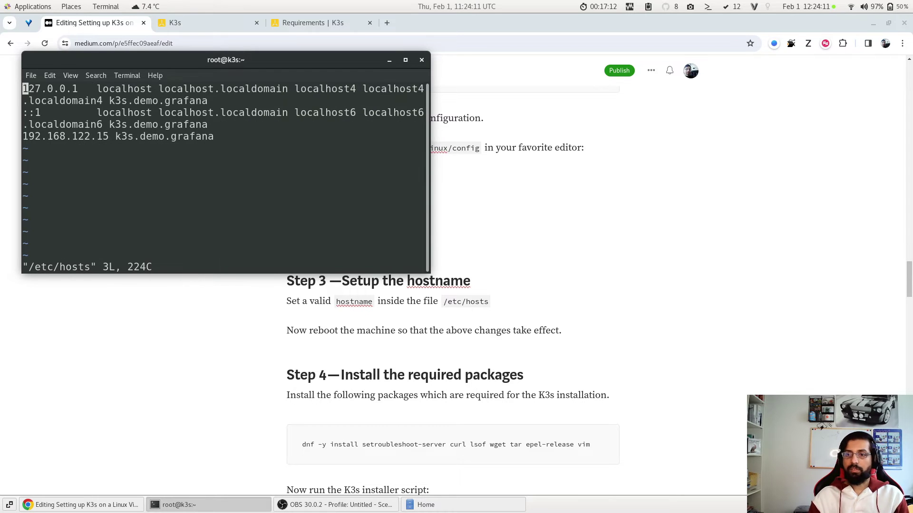
- Enlarge the terminal and check the 127.0.0.1 and 192.168.122.15 entries for k3s.demo.grafana
{"action": "mouse_move", "coordinate": [428, 271]}
{"action": "left_mouse_down"}
{"action": "mouse_move", "coordinate": [593, 342]}
{"action": "mouse_move", "coordinate": [805, 414]}
{"action": "left_mouse_up"}
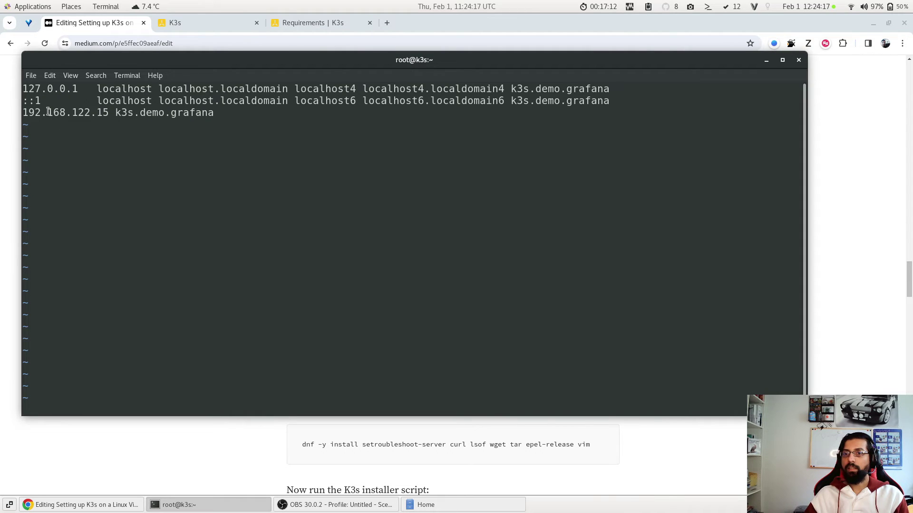
{"action": "double_click", "coordinate": [62, 112]}
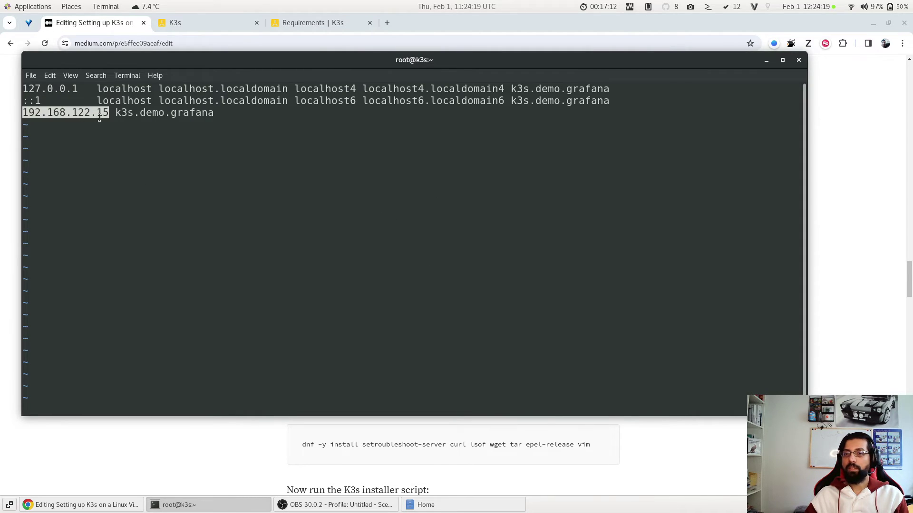
{"action": "left_click", "coordinate": [138, 114]}
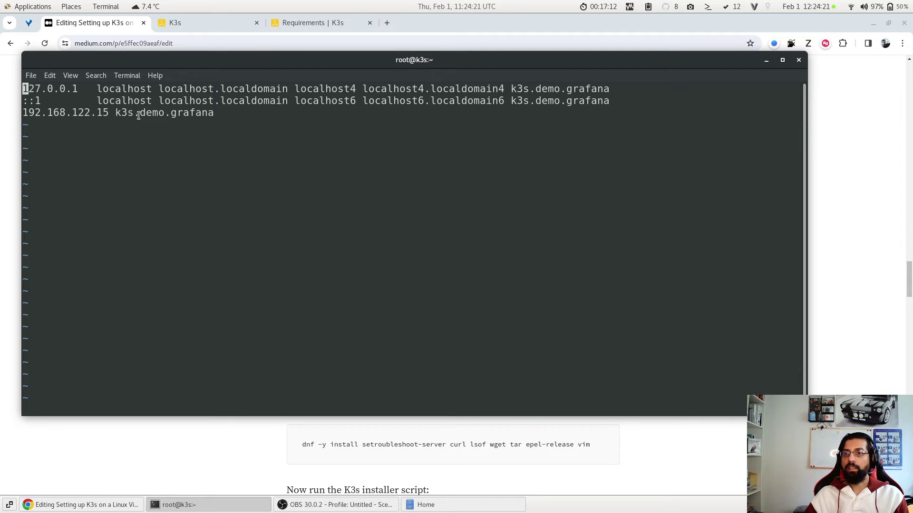
{"action": "double_click", "coordinate": [137, 114]}
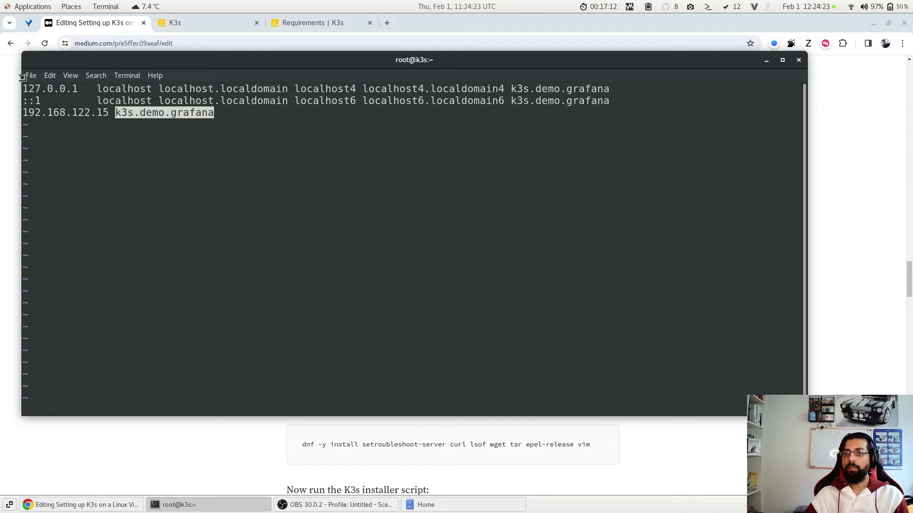
{"action": "double_click", "coordinate": [50, 89]}
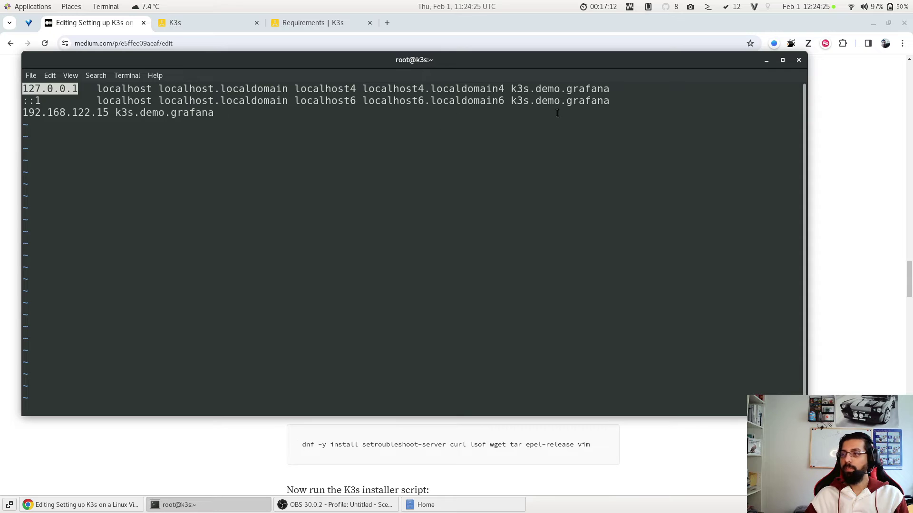
{"action": "double_click", "coordinate": [546, 89]}
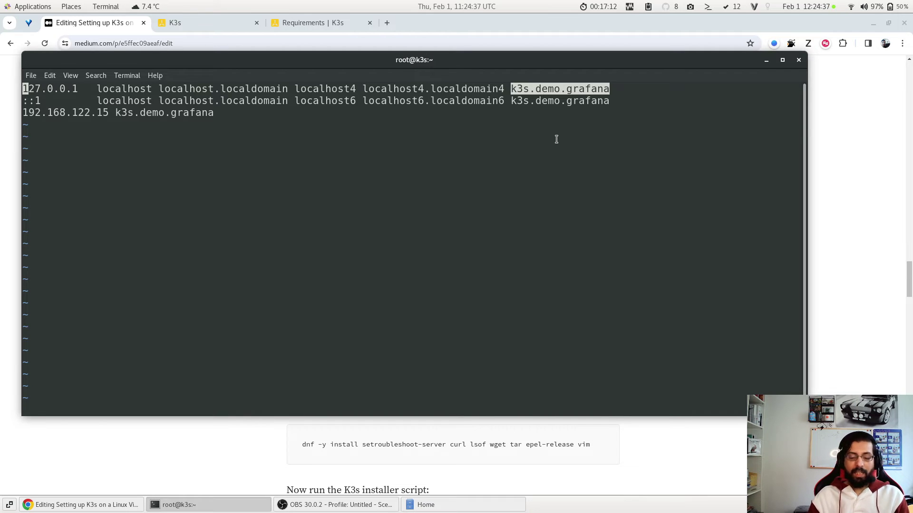
{"action": "type", "text": ":q"}
- Quit the hosts file editor and go to the draft's Step 4 package command
{"action": "key", "text": "Return"}
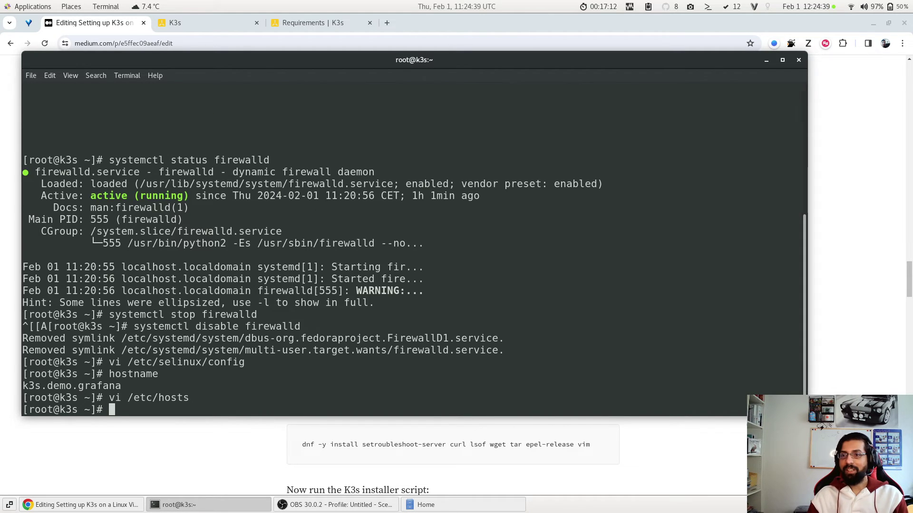
{"action": "key", "text": "alt+Tab"}
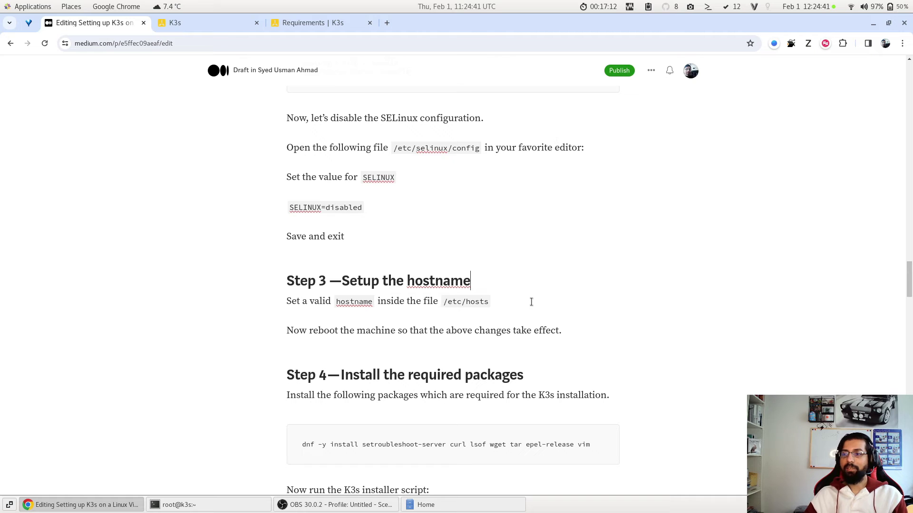
{"action": "scroll", "coordinate": [530, 301], "scroll_direction": "down", "scroll_amount": 3}
{"action": "scroll", "coordinate": [485, 275], "scroll_direction": "down", "scroll_amount": 3}
{"action": "left_click", "coordinate": [392, 215]}
{"action": "left_click", "coordinate": [391, 175]}
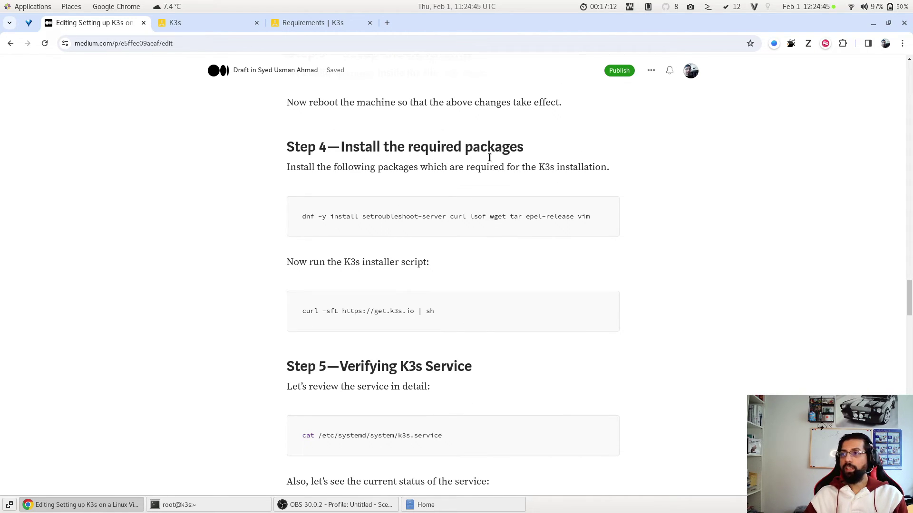
- Copy the Step 4 package list that follows 'dnf'
{"action": "left_click", "coordinate": [592, 216]}
{"action": "mouse_move", "coordinate": [591, 216]}
{"action": "left_mouse_down"}
{"action": "mouse_move", "coordinate": [307, 217]}
{"action": "mouse_move", "coordinate": [318, 217]}
{"action": "left_mouse_up"}
{"action": "right_click", "coordinate": [333, 219]}
{"action": "left_click", "coordinate": [357, 248]}
{"action": "key", "text": "alt+Tab"}
{"action": "type", "text": "yum"}
- Run yum with the pasted list: setroubleshoot-server, curl, lsof, wget, tar, epel-release, vim
{"action": "key", "text": "ctrl+shift+v"}
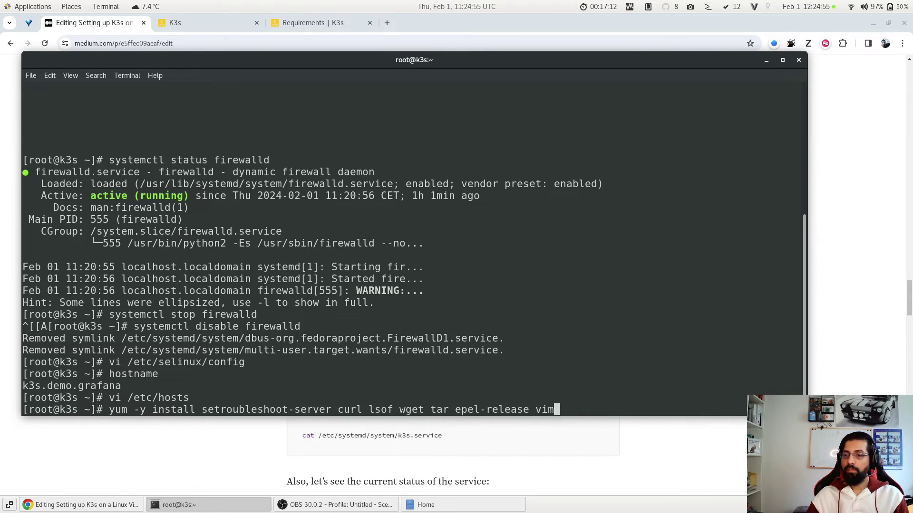
{"action": "key", "text": "Return"}
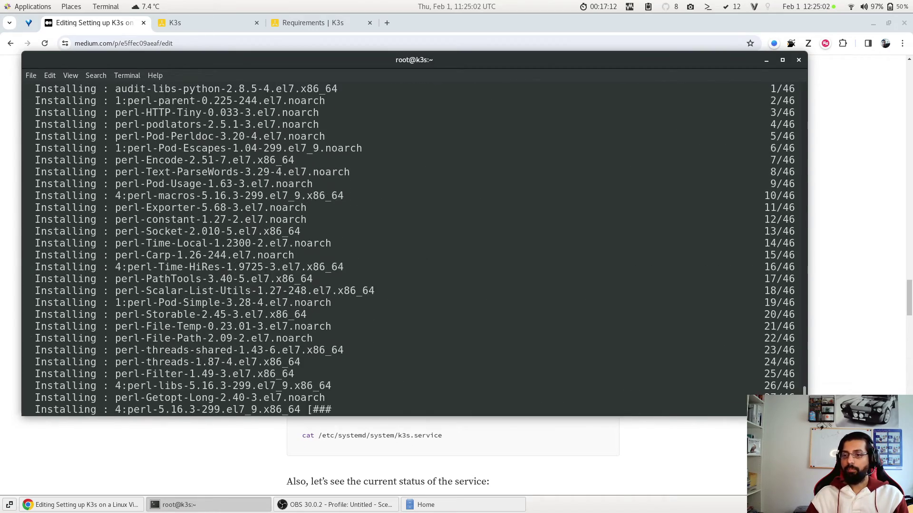
{"action": "key", "text": "alt+Tab"}
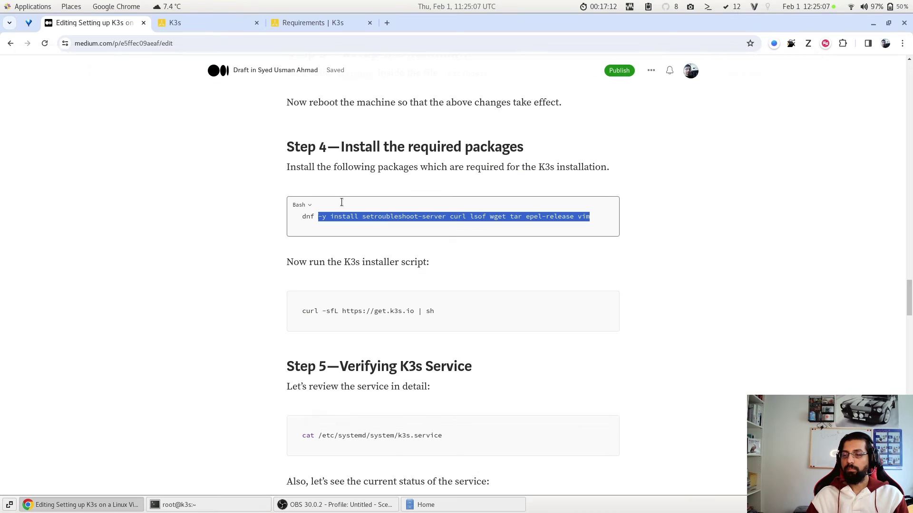
- Read the draft's reboot and K3s installer instructions while yum runs
{"action": "left_click", "coordinate": [407, 311]}
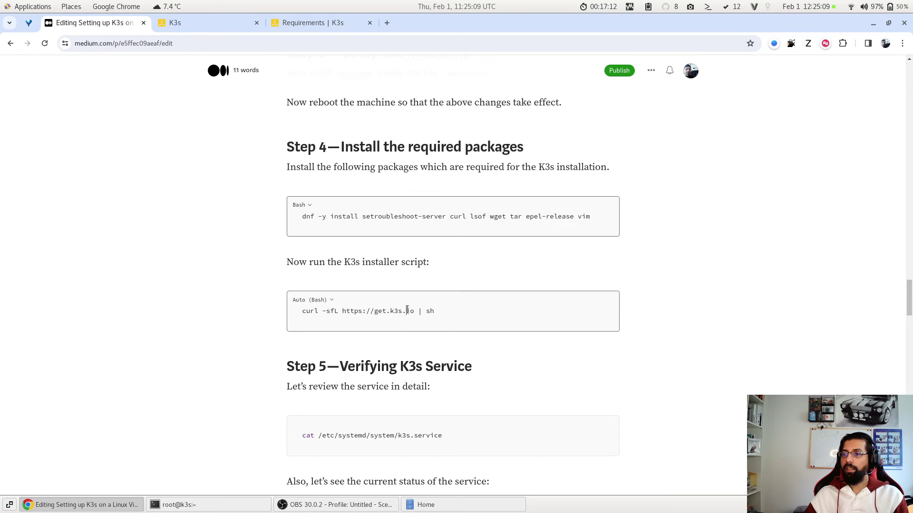
{"action": "scroll", "coordinate": [391, 273], "scroll_direction": "up", "scroll_amount": 2}
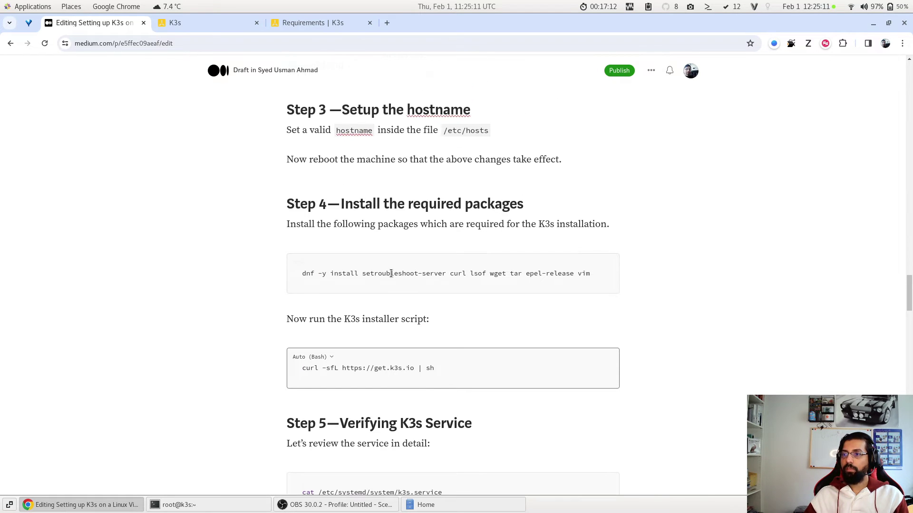
{"action": "scroll", "coordinate": [392, 274], "scroll_direction": "up", "scroll_amount": 1}
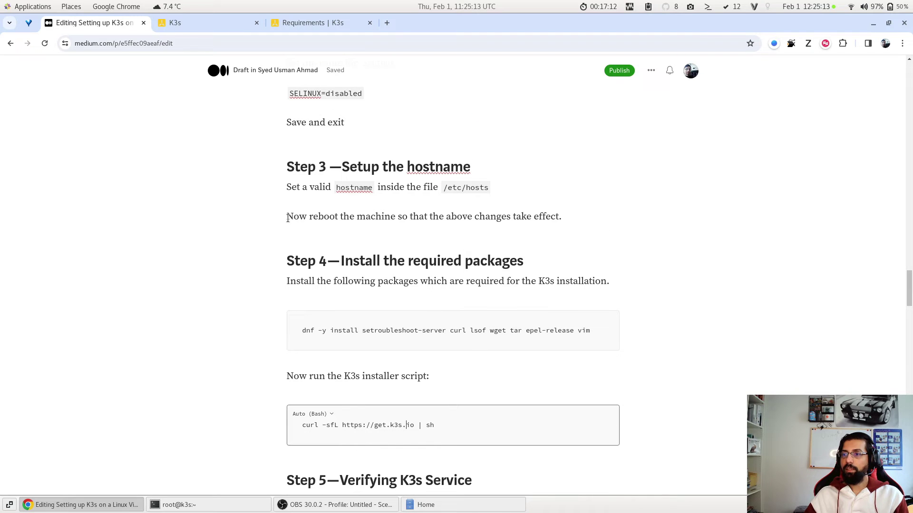
{"action": "left_click_drag", "start_coordinate": [287, 216], "coordinate": [332, 216]}
{"action": "left_click", "coordinate": [341, 216]}
{"action": "scroll", "coordinate": [341, 216], "scroll_direction": "up", "scroll_amount": 1}
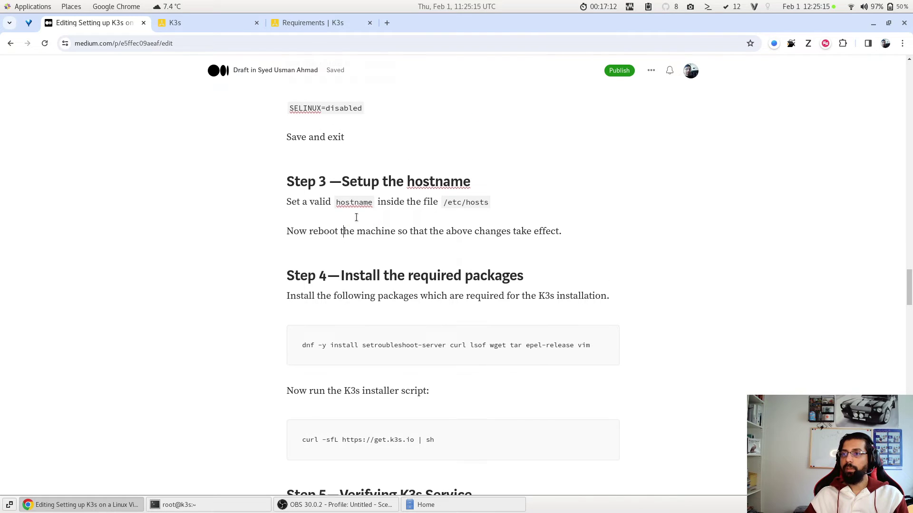
{"action": "scroll", "coordinate": [355, 217], "scroll_direction": "up", "scroll_amount": 3}
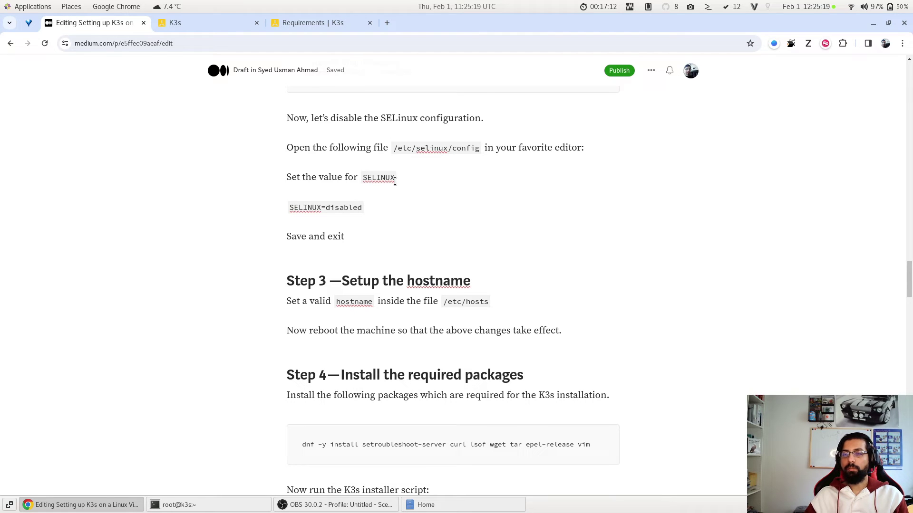
{"action": "scroll", "coordinate": [389, 221], "scroll_direction": "down", "scroll_amount": 2}
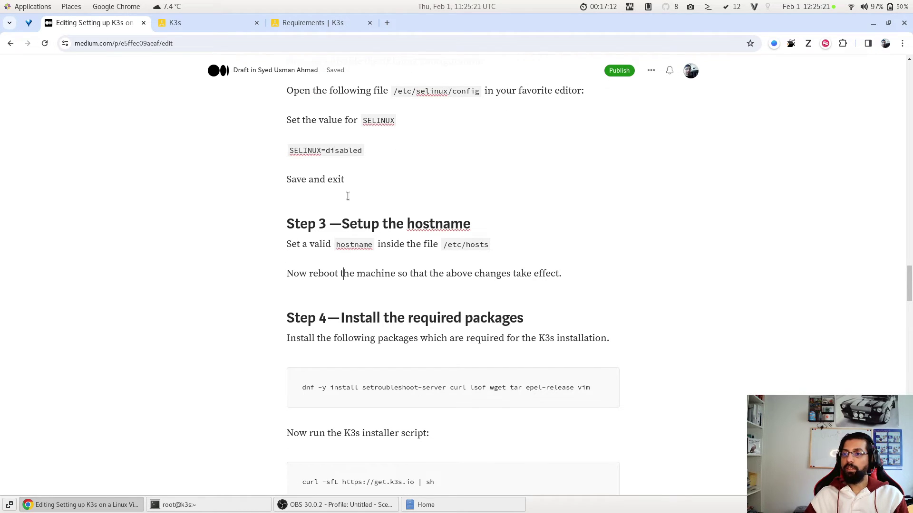
{"action": "scroll", "coordinate": [347, 198], "scroll_direction": "up", "scroll_amount": 3}
{"action": "key", "text": "alt+Tab"}
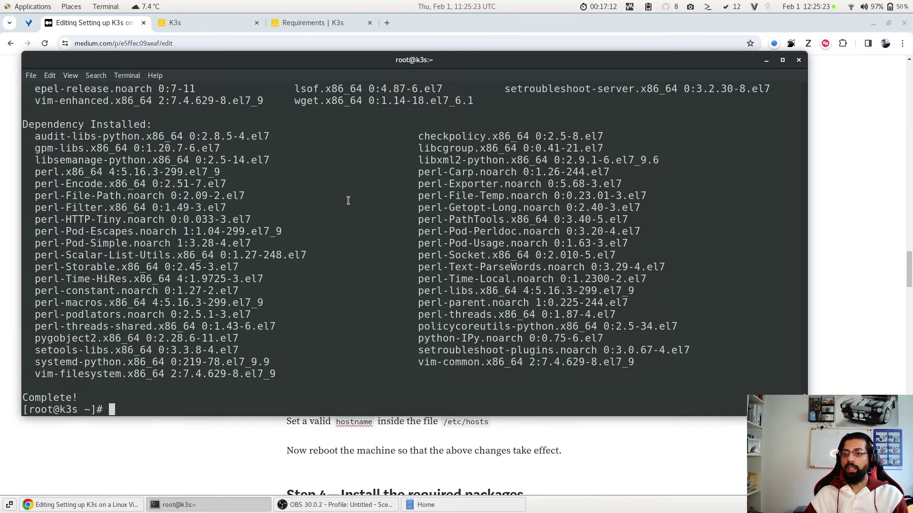
{"action": "type", "text": "reboot"}
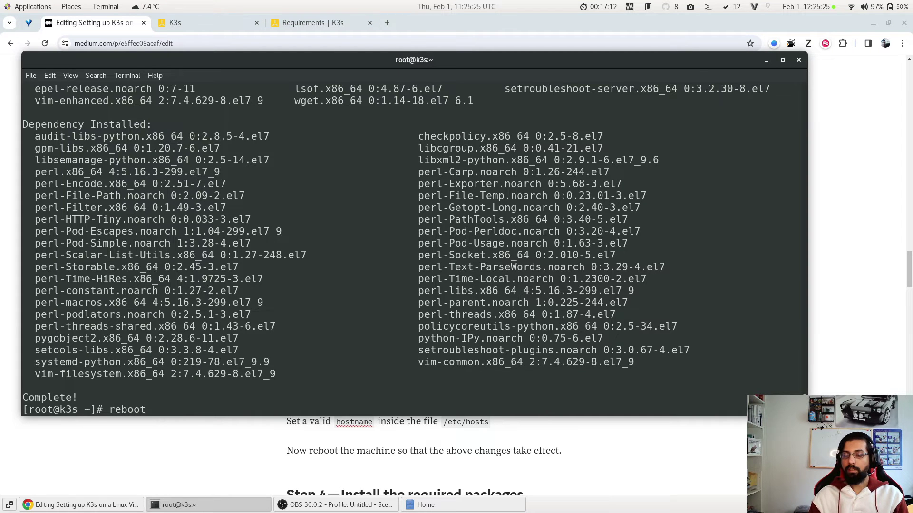
{"action": "key", "text": "Return"}
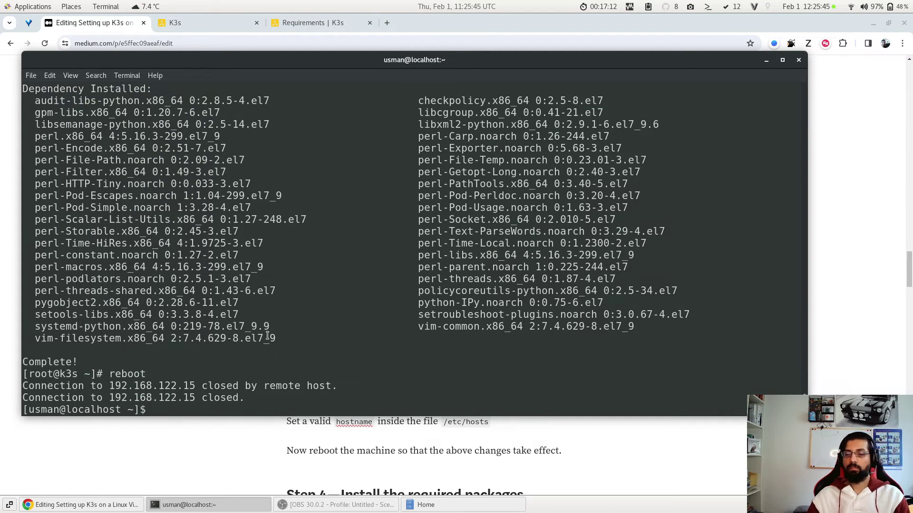
{"action": "type", "text": "ssh root@192.168.122.15"}
{"action": "key", "text": "Return"}
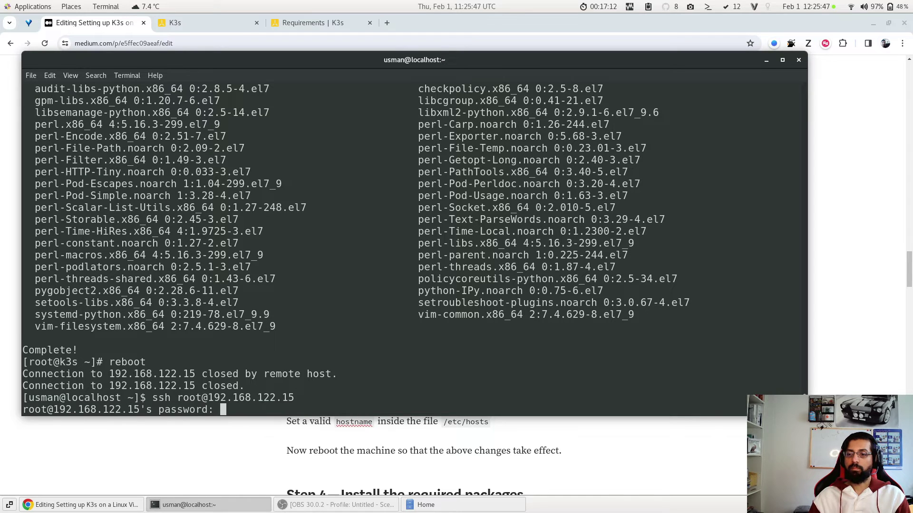
{"action": "type", "text": "password"}
{"action": "key", "text": "Return"}
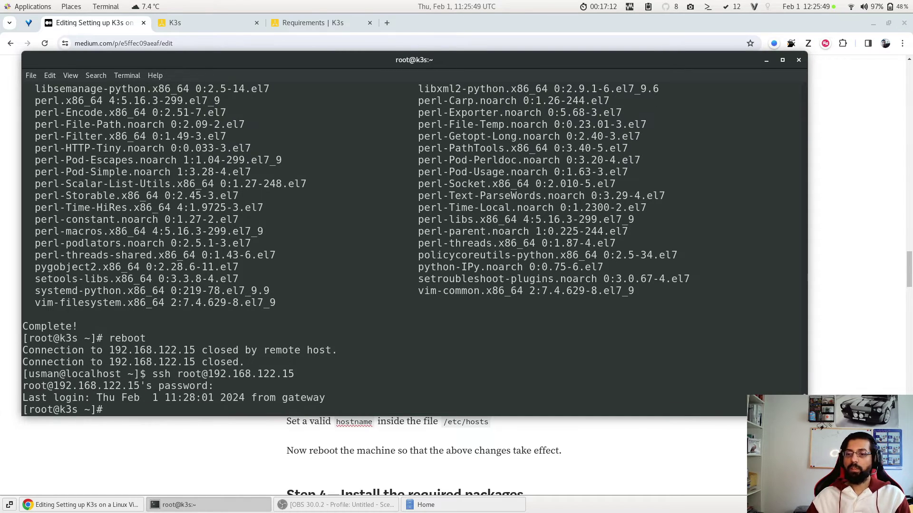
{"action": "left_click", "coordinate": [173, 441]}
{"action": "scroll", "coordinate": [321, 356], "scroll_direction": "down", "scroll_amount": 3}
{"action": "scroll", "coordinate": [321, 321], "scroll_direction": "down", "scroll_amount": 3}
{"action": "left_click", "coordinate": [340, 293]}
{"action": "left_click", "coordinate": [360, 364]}
{"action": "scroll", "coordinate": [360, 363], "scroll_direction": "down", "scroll_amount": 2}
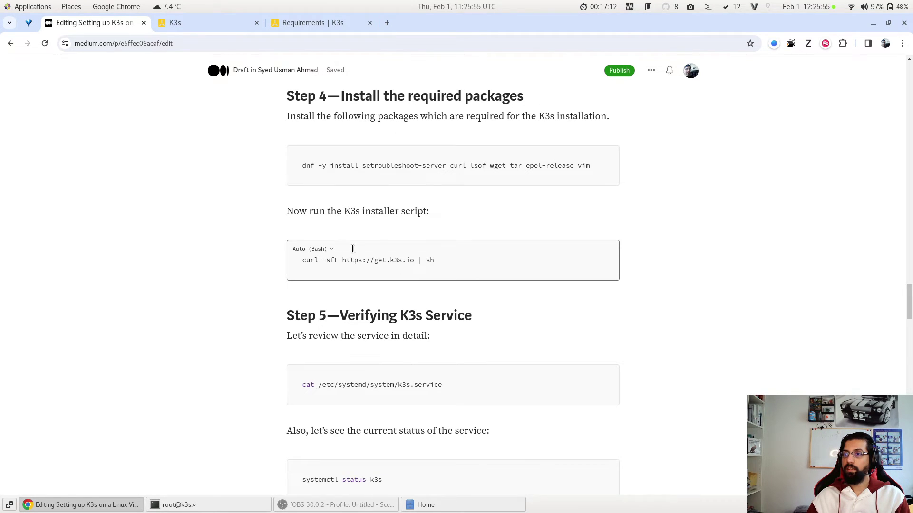
{"action": "double_click", "coordinate": [370, 269]}
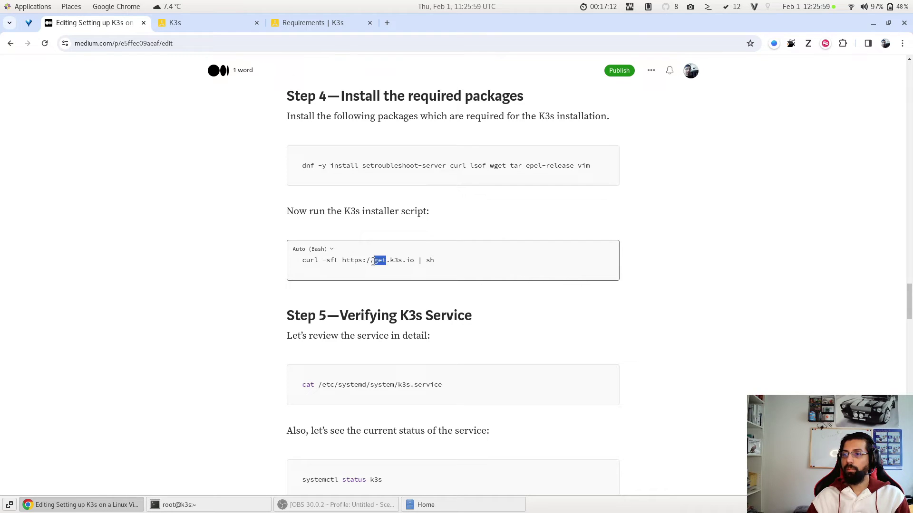
{"action": "left_click", "coordinate": [447, 261]}
{"action": "left_click_drag", "start_coordinate": [447, 260], "coordinate": [303, 260]}
{"action": "key", "text": "ctrl+c"}
- Paste and run the K3s installer command at the terminal prompt
{"action": "key", "text": "alt+Tab"}
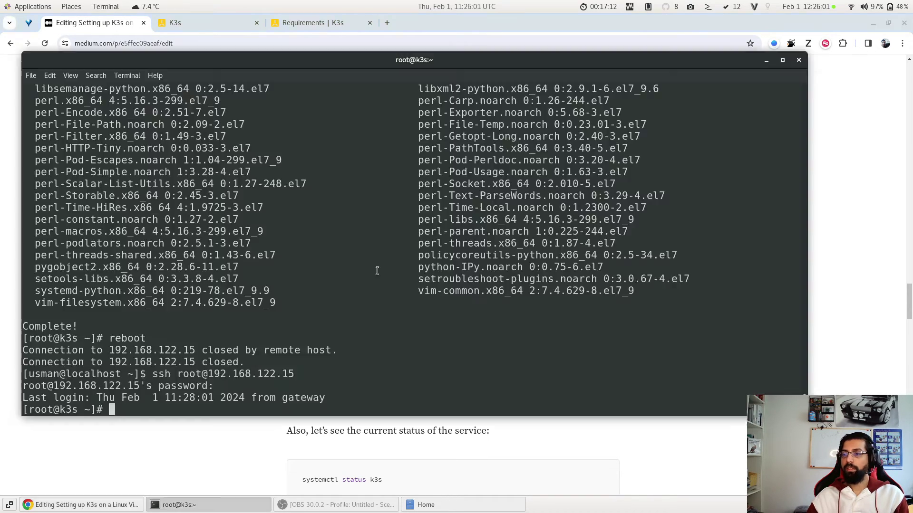
{"action": "key", "text": "ctrl+shift+v"}
{"action": "key", "text": "Return"}
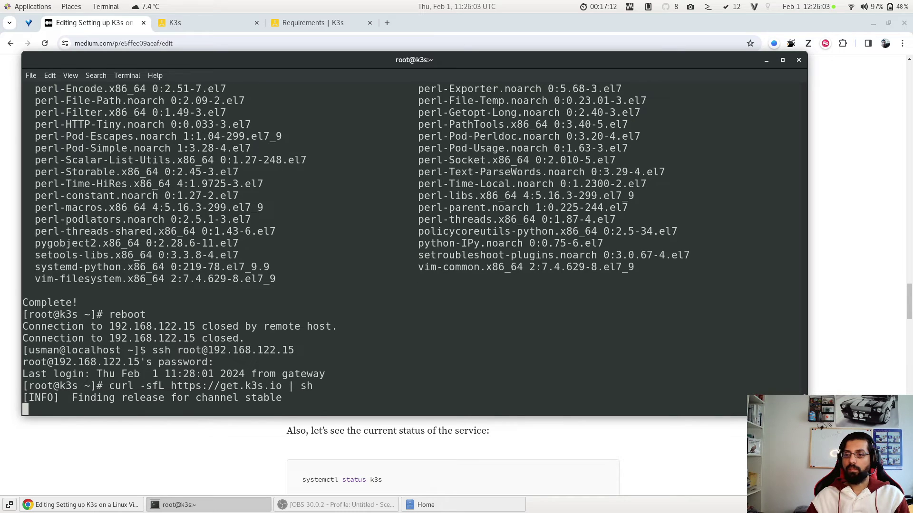
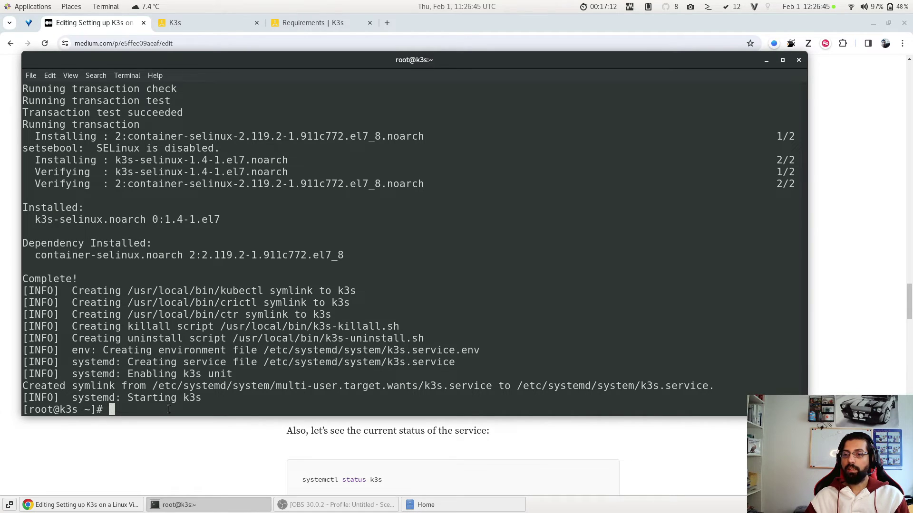
- Run 'systemctl status k3s' from the article and confirm k3s is active (running)
{"action": "mouse_move", "coordinate": [143, 398]}
{"action": "left_mouse_down"}
{"action": "mouse_move", "coordinate": [220, 398]}
{"action": "mouse_move", "coordinate": [187, 398]}
{"action": "left_mouse_up"}
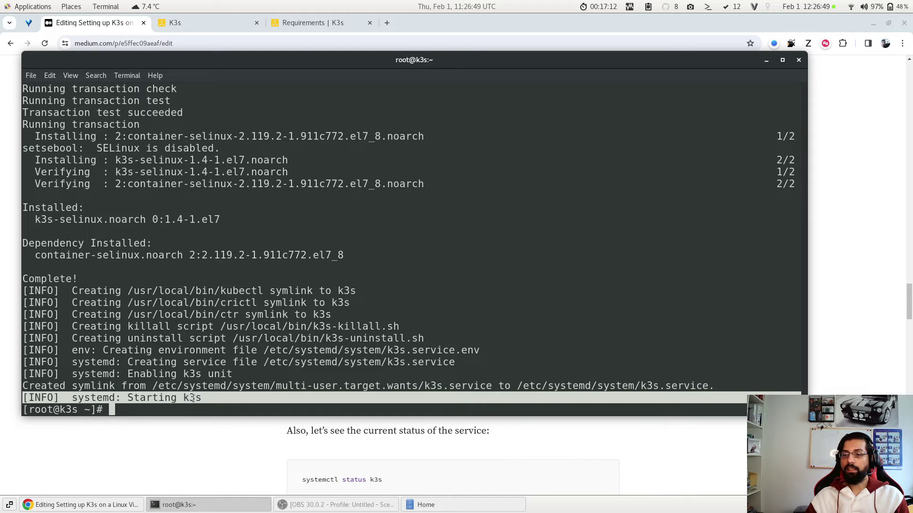
{"action": "left_click", "coordinate": [186, 463]}
{"action": "scroll", "coordinate": [235, 422], "scroll_direction": "down", "scroll_amount": 3}
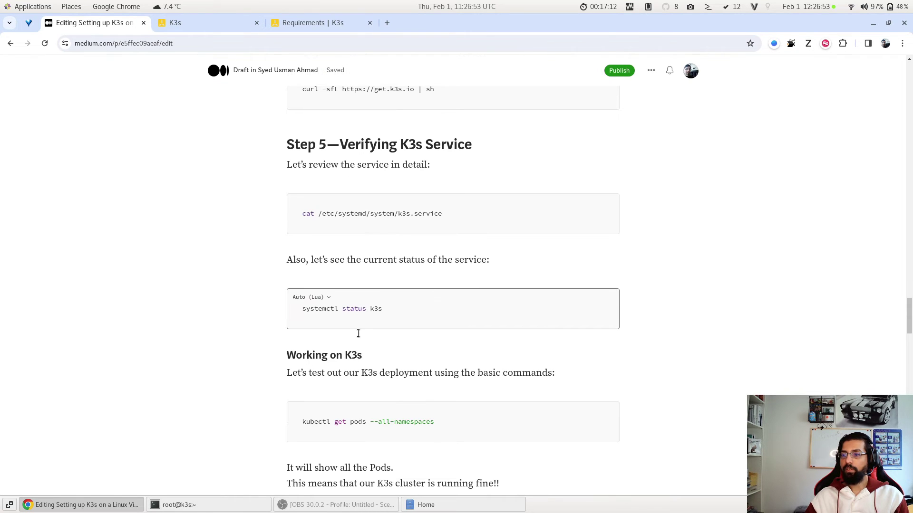
{"action": "left_click", "coordinate": [297, 314]}
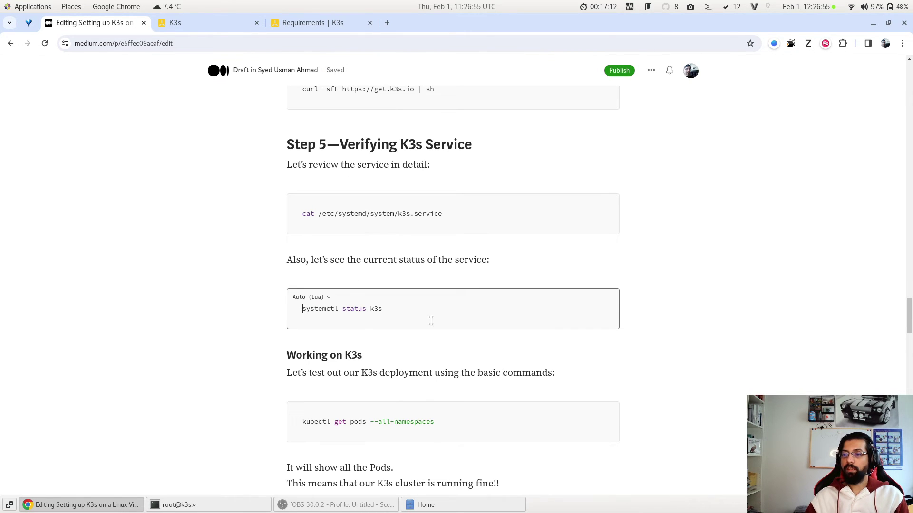
{"action": "key", "text": "alt+Tab"}
{"action": "type", "text": "sys"}
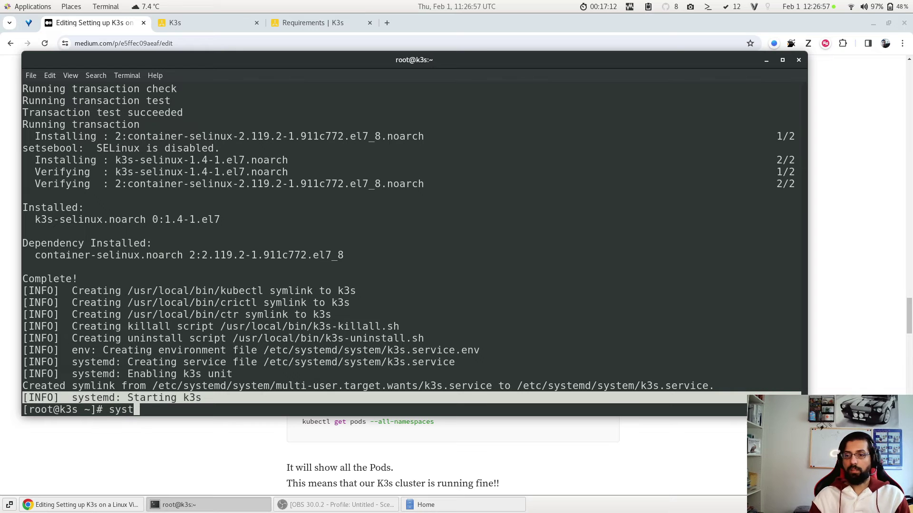
{"action": "type", "text": "temctl status k3s"}
{"action": "key", "text": "Return"}
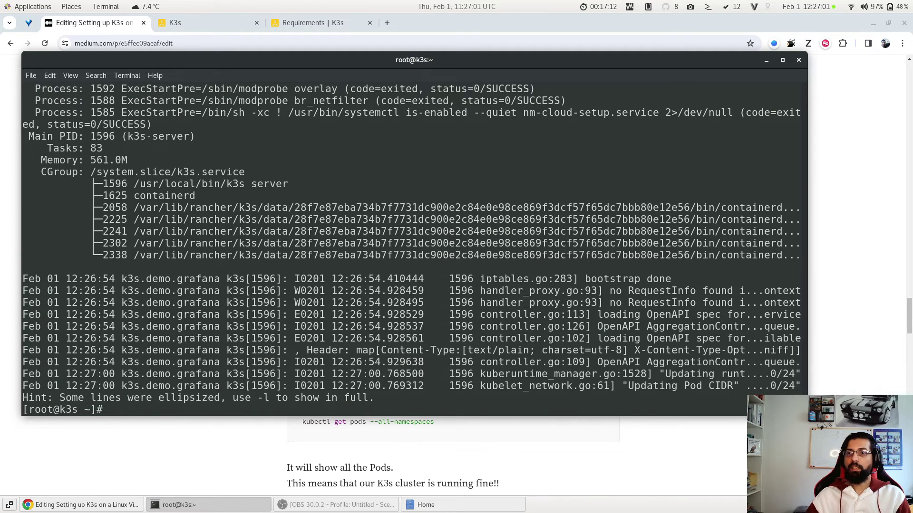
{"action": "scroll", "coordinate": [285, 250], "scroll_direction": "up", "scroll_amount": 2}
{"action": "scroll", "coordinate": [285, 250], "scroll_direction": "up", "scroll_amount": 1}
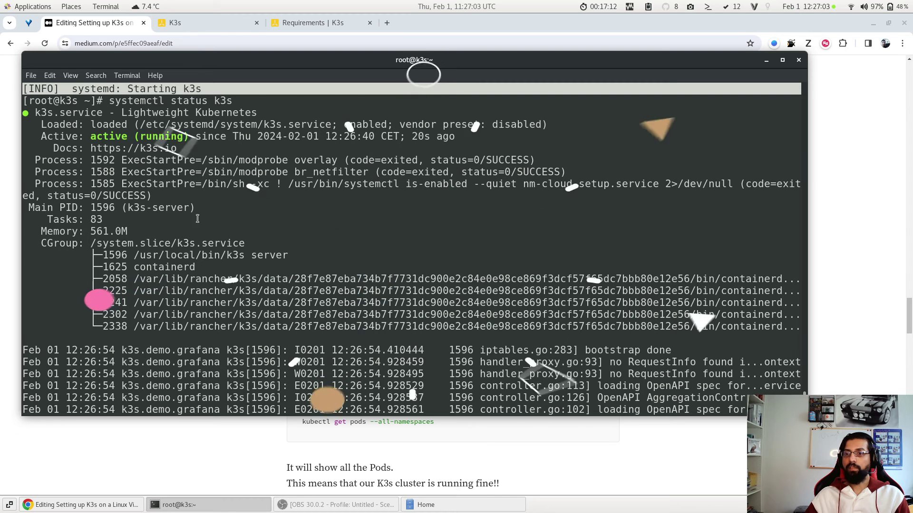
{"action": "key", "text": "q"}
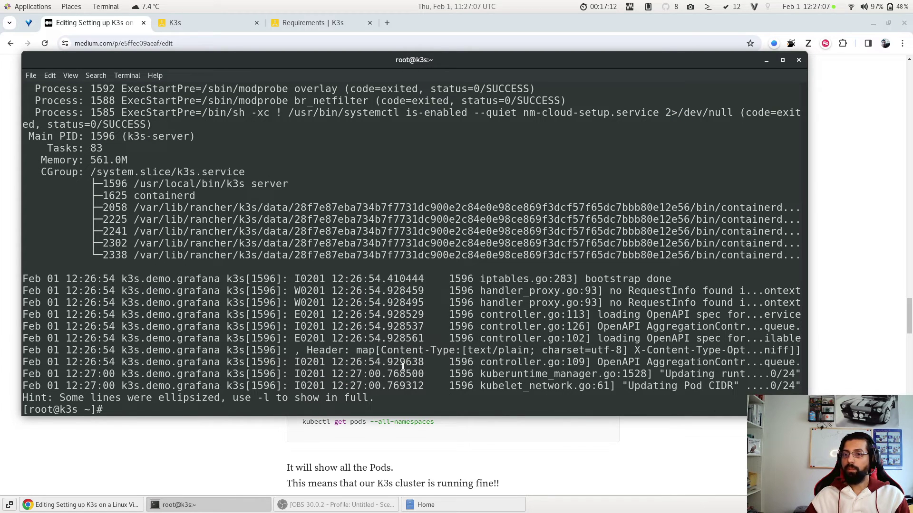
{"action": "scroll", "coordinate": [567, 347], "scroll_direction": "up", "scroll_amount": 2}
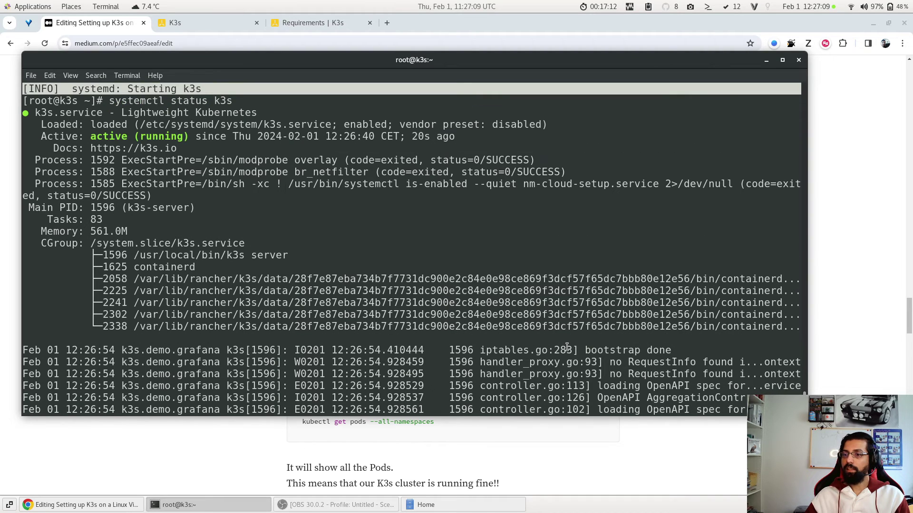
{"action": "scroll", "coordinate": [508, 347], "scroll_direction": "down", "scroll_amount": 2}
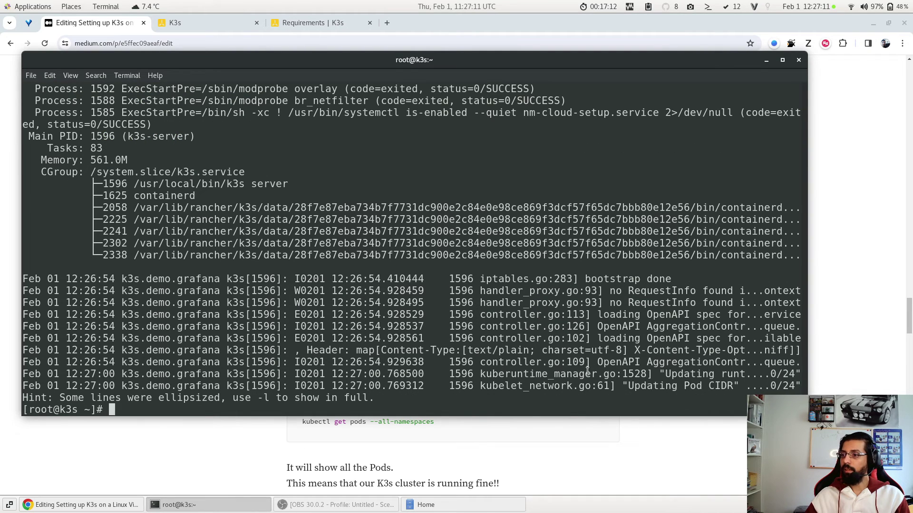
{"action": "scroll", "coordinate": [564, 364], "scroll_direction": "up", "scroll_amount": 2}
{"action": "scroll", "coordinate": [542, 363], "scroll_direction": "up", "scroll_amount": 2}
{"action": "key", "text": "alt+Tab"}
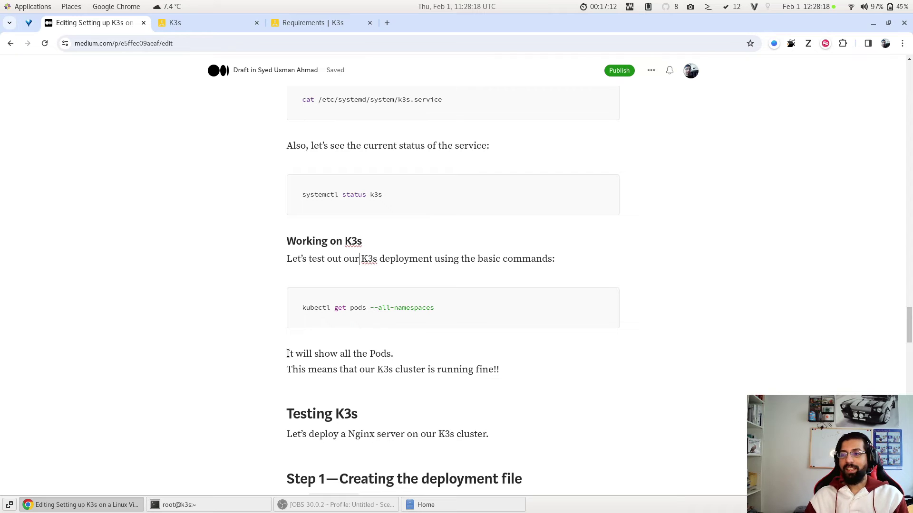
{"action": "mouse_move", "coordinate": [453, 308]}
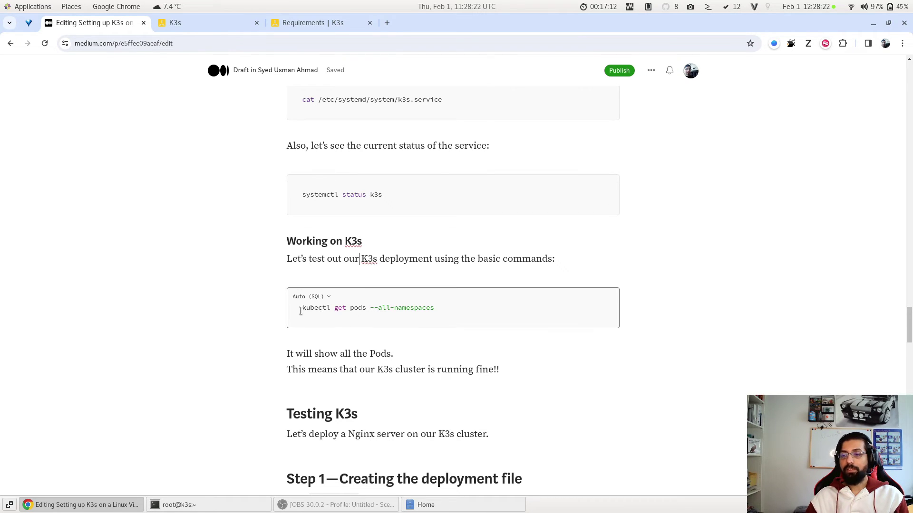
- Clear the screen and run 'kubectl get pods --all-namespaces' to list the kube-system pods
{"action": "left_click_drag", "start_coordinate": [297, 309], "coordinate": [431, 317]}
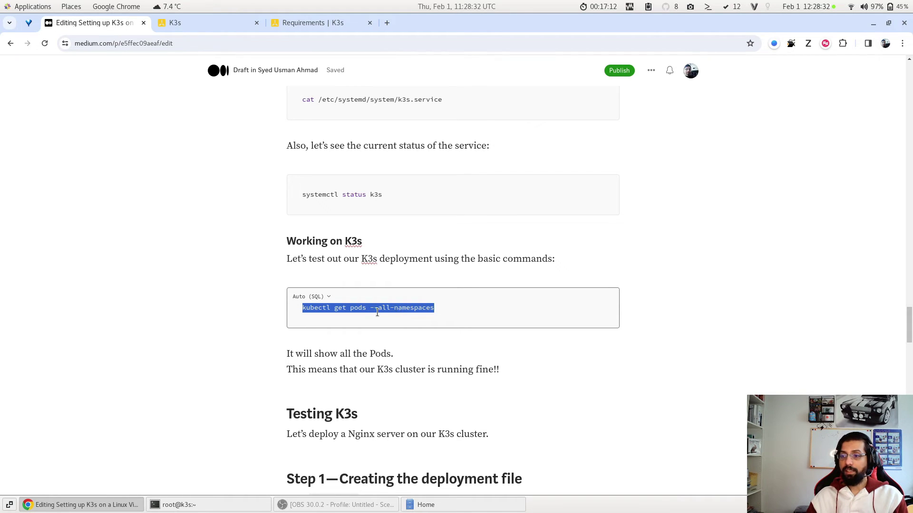
{"action": "key", "text": "alt+Tab"}
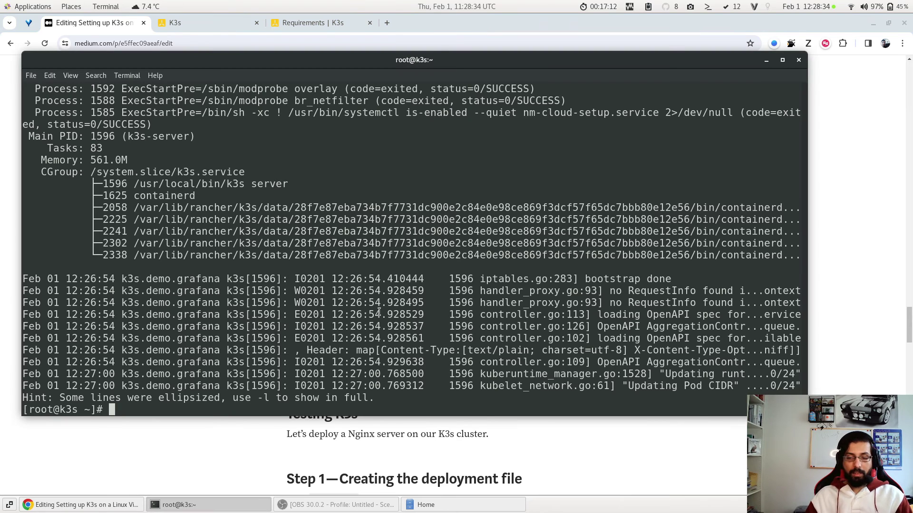
{"action": "type", "text": "xl"}
{"action": "key", "text": "BackSpace"}
{"action": "key", "text": "BackSpace"}
{"action": "type", "text": "clear"}
{"action": "key", "text": "Return"}
{"action": "type", "text": "kubectl get pods --all-namespaces"}
{"action": "key", "text": "Return"}
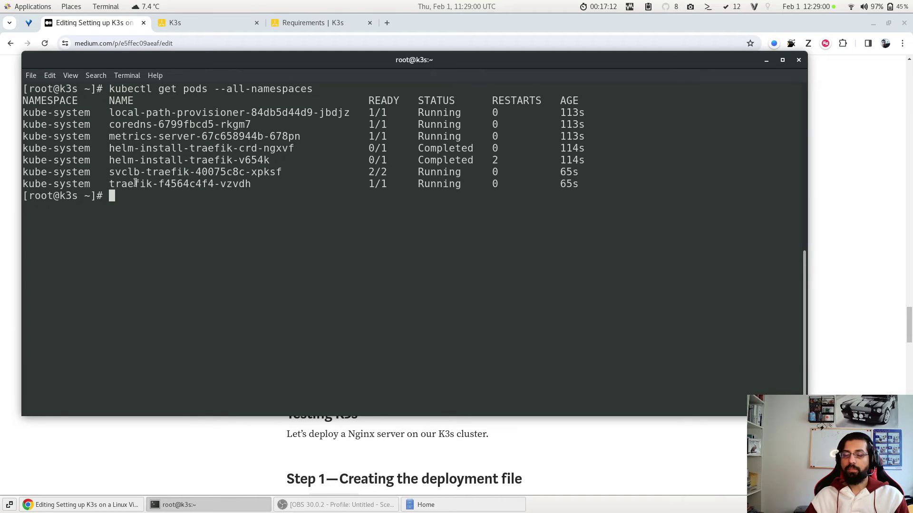
- Run 'kubectl cluster-version', then recall it and edit it toward 'kubectl cluster-info'
{"action": "left_click", "coordinate": [232, 431]}
{"action": "scroll", "coordinate": [258, 415], "scroll_direction": "down", "scroll_amount": 3}
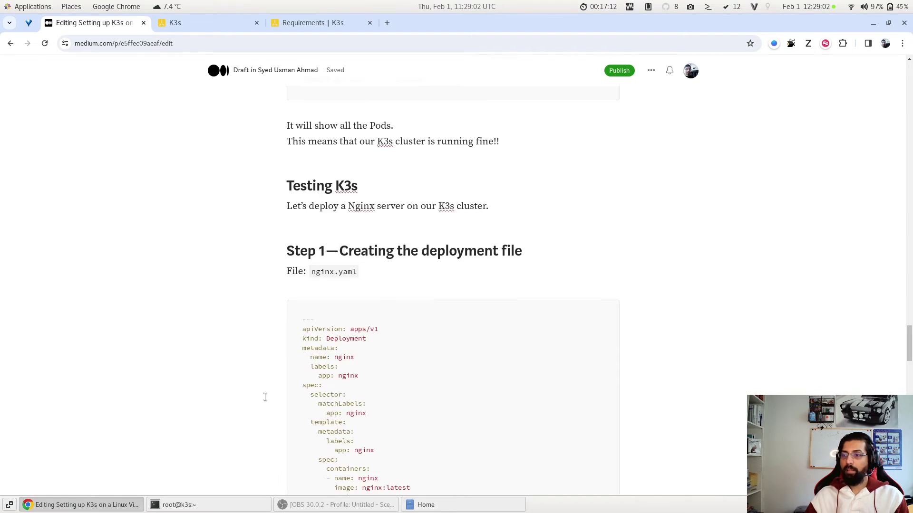
{"action": "scroll", "coordinate": [276, 366], "scroll_direction": "up", "scroll_amount": 1}
{"action": "key", "text": "alt+Tab"}
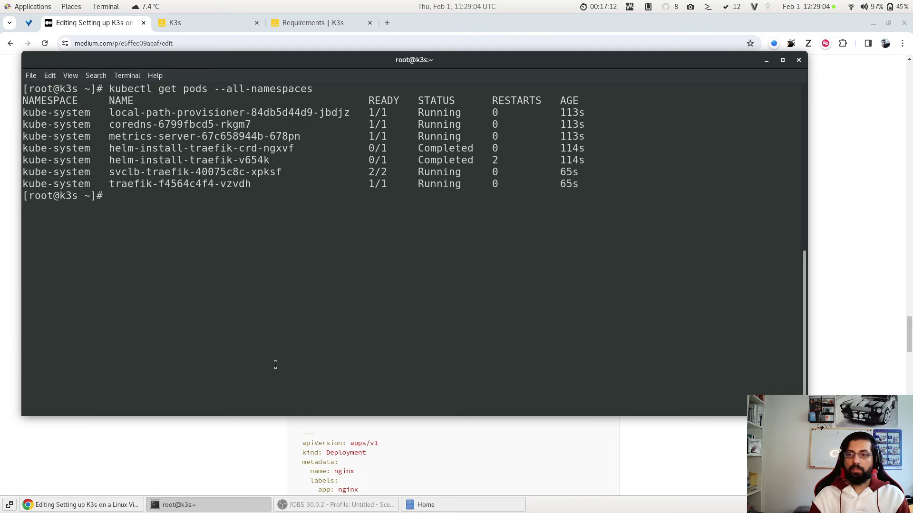
{"action": "type", "text": "kubectl "}
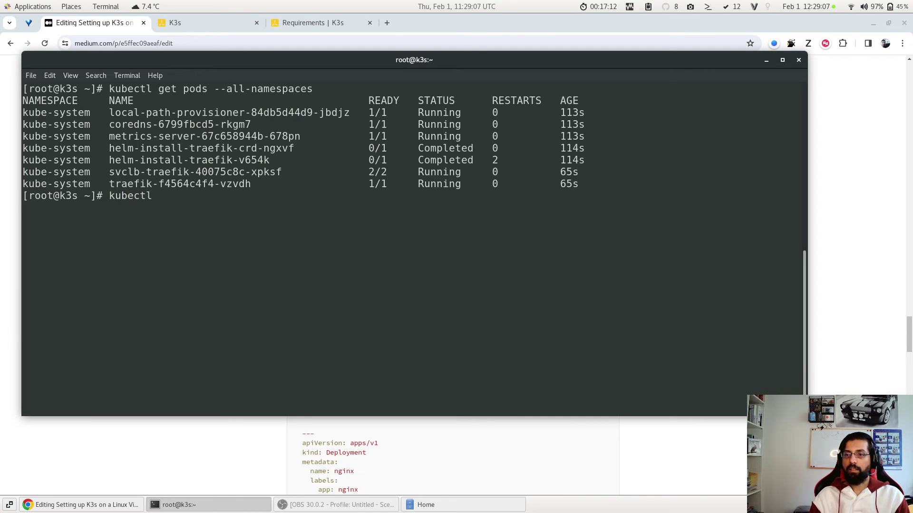
{"action": "type", "text": "cluster-version"}
{"action": "key", "text": "Return"}
{"action": "key", "text": "Up"}
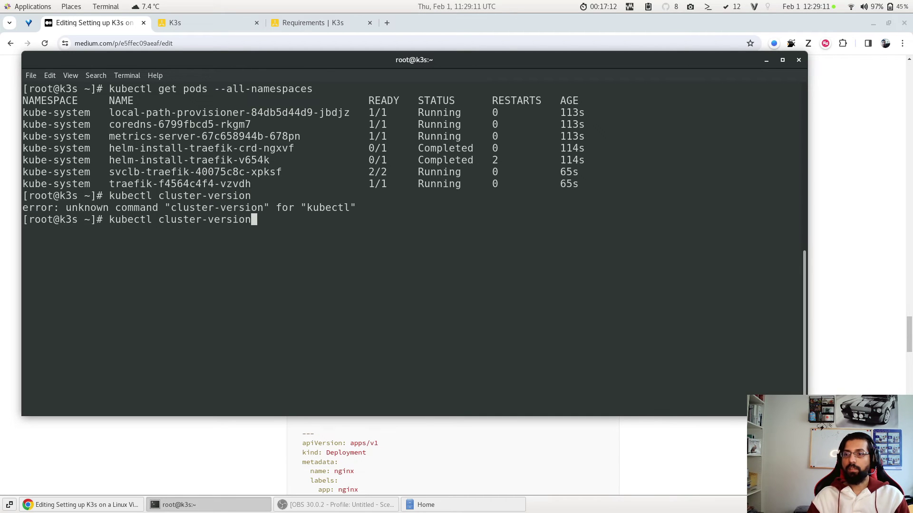
{"action": "key", "text": "BackSpace"}
{"action": "key", "text": "BackSpace"}
{"action": "key", "text": "BackSpace"}
{"action": "key", "text": "BackSpace"}
{"action": "key", "text": "BackSpace"}
{"action": "key", "text": "BackSpace"}
{"action": "key", "text": "BackSpace"}
{"action": "key", "text": "BackSpace"}
{"action": "type", "text": "cö"}
{"action": "type", "text": "uster-ifn"}
{"action": "key", "text": "BackSpace"}
{"action": "key", "text": "BackSpace"}
{"action": "type", "text": "nfo"}
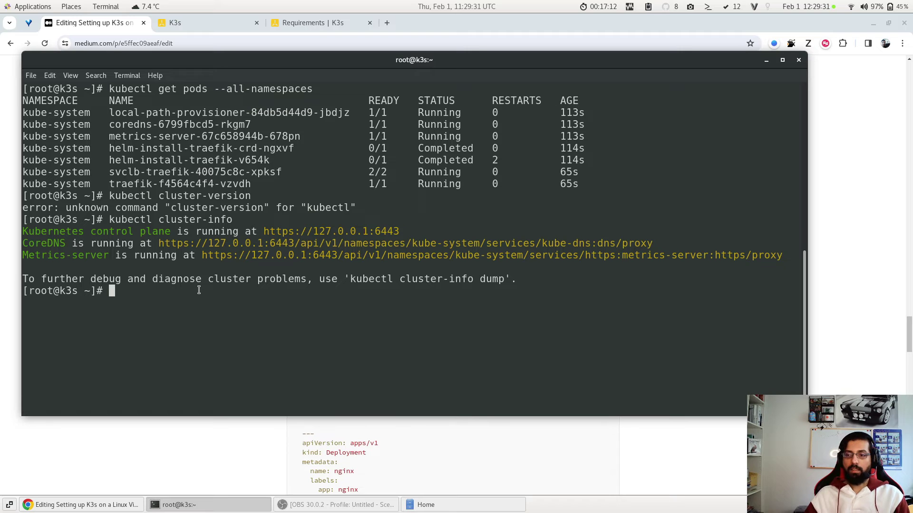
{"action": "type", "text": "kub"}
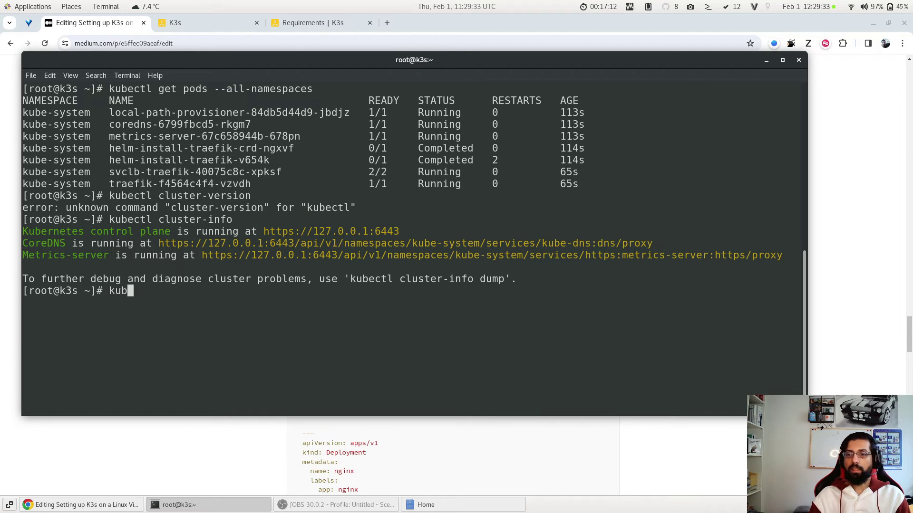
{"action": "type", "text": "ectl --version"}
- Try 'kubectl --version', then the single-dash 'kubectl -version'
{"action": "key", "text": "Return"}
{"action": "key", "text": "Up"}
{"action": "key", "text": "ctrl+Left"}
{"action": "key", "text": "Home"}
{"action": "key", "text": "ctrl+Right"}
{"action": "key", "text": "Delete"}
{"action": "key", "text": "Return"}
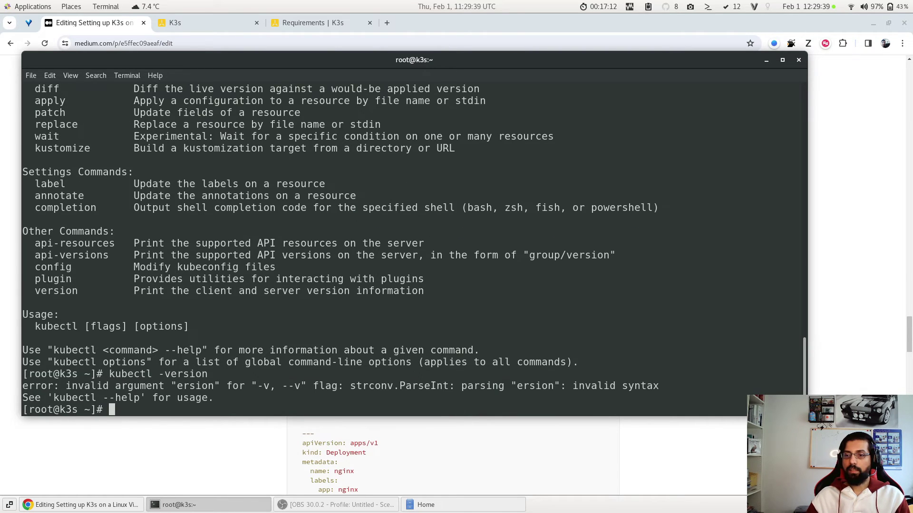
- Run 'kubectl version', then clear the screen and run it again
{"action": "key", "text": "Up"}
{"action": "key", "text": "Left"}
{"action": "key", "text": "Left"}
{"action": "key", "text": "Left"}
{"action": "key", "text": "Left"}
{"action": "key", "text": "Left"}
{"action": "key", "text": "Left"}
{"action": "key", "text": "Left"}
{"action": "key", "text": "Left"}
{"action": "key", "text": "Delete"}
{"action": "key", "text": "Return"}
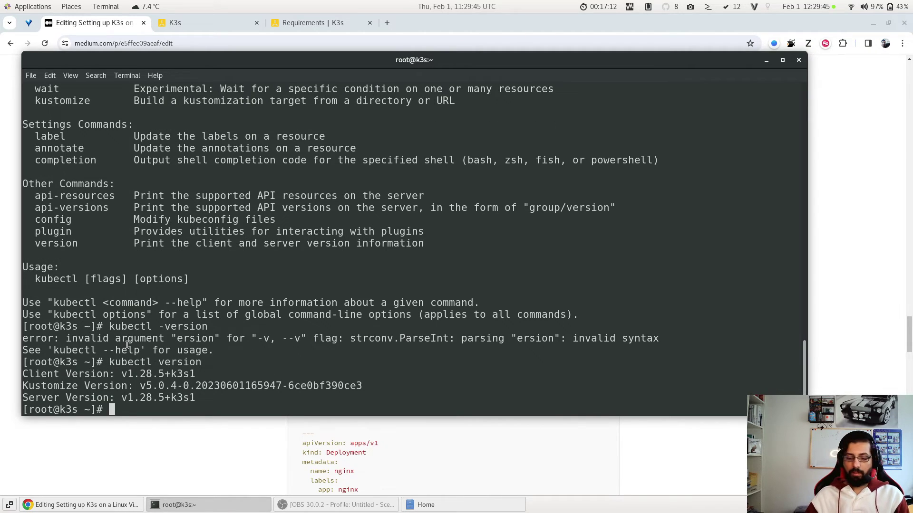
{"action": "type", "text": "clear"}
{"action": "key", "text": "Return"}
{"action": "type", "text": "kubectl version"}
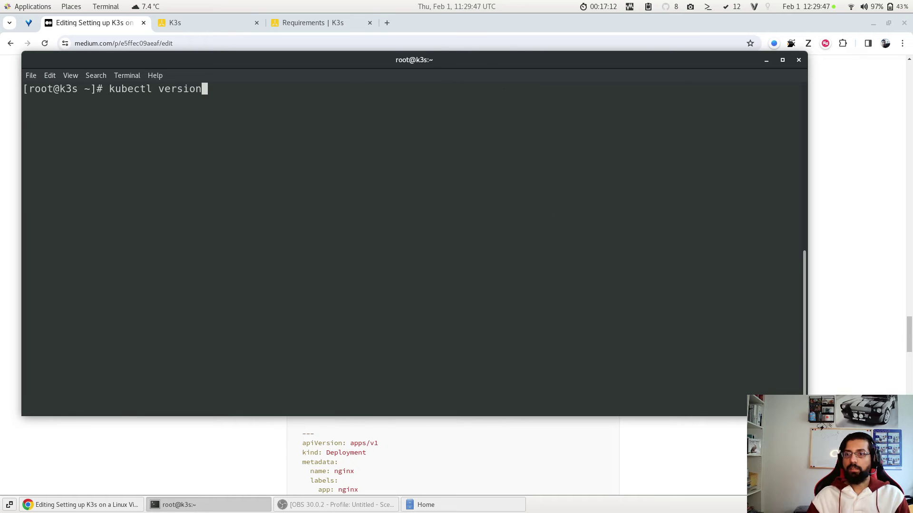
{"action": "key", "text": "Return"}
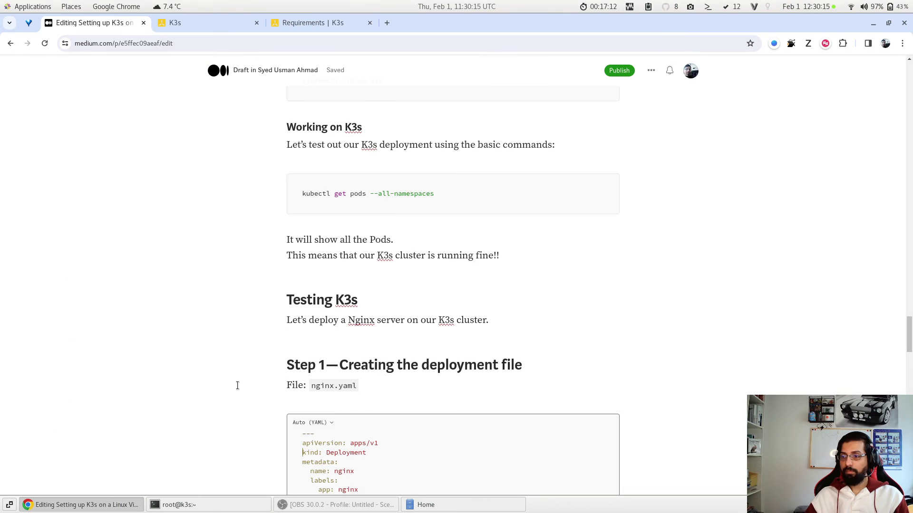
{"action": "scroll", "coordinate": [234, 386], "scroll_direction": "down", "scroll_amount": 3}
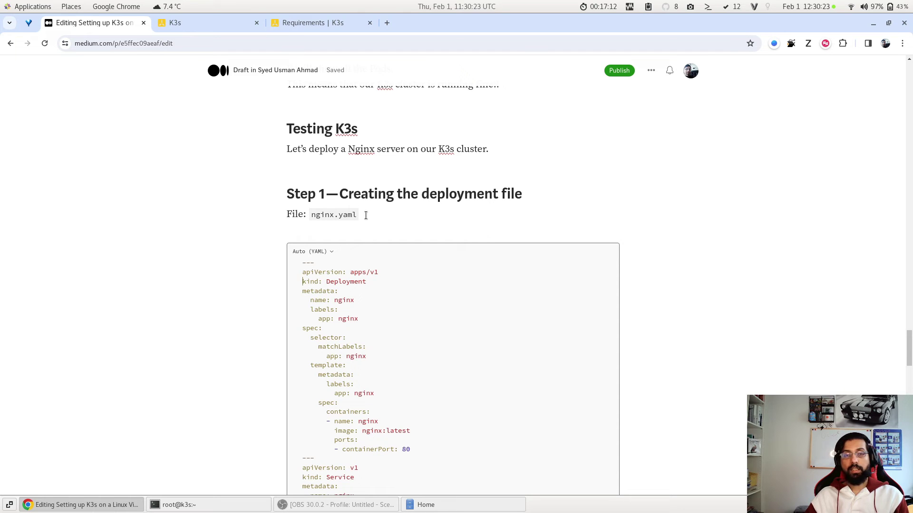
- Open a new nginx.yaml file in vim
{"action": "key", "text": "alt+Tab"}
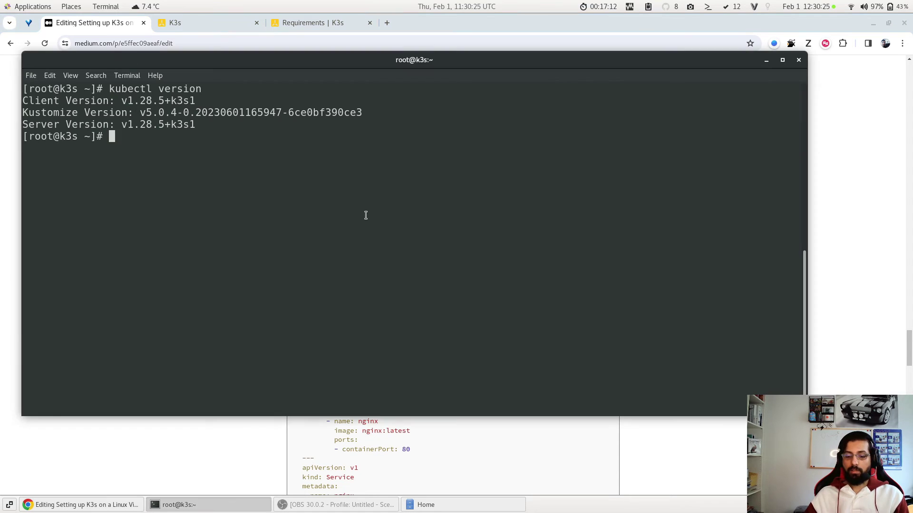
{"action": "key", "text": "alt+Tab"}
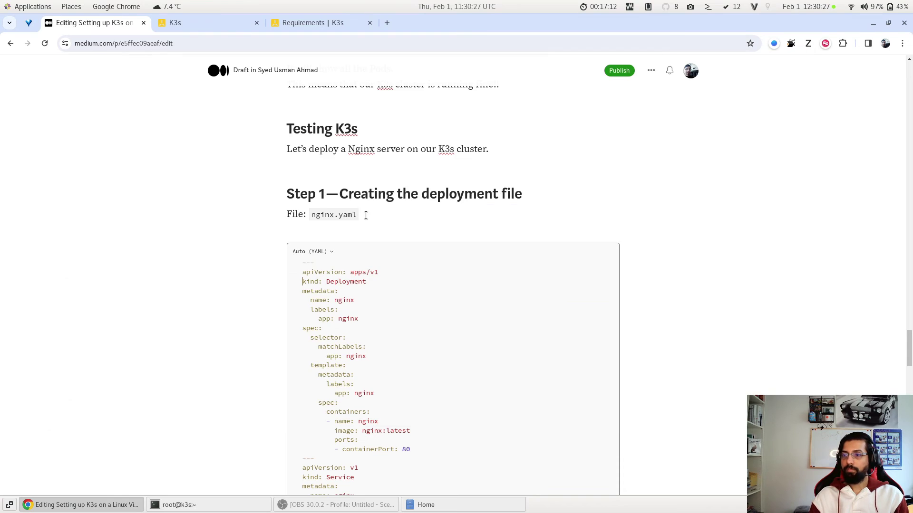
{"action": "key", "text": "alt+Tab"}
{"action": "type", "text": "vim "}
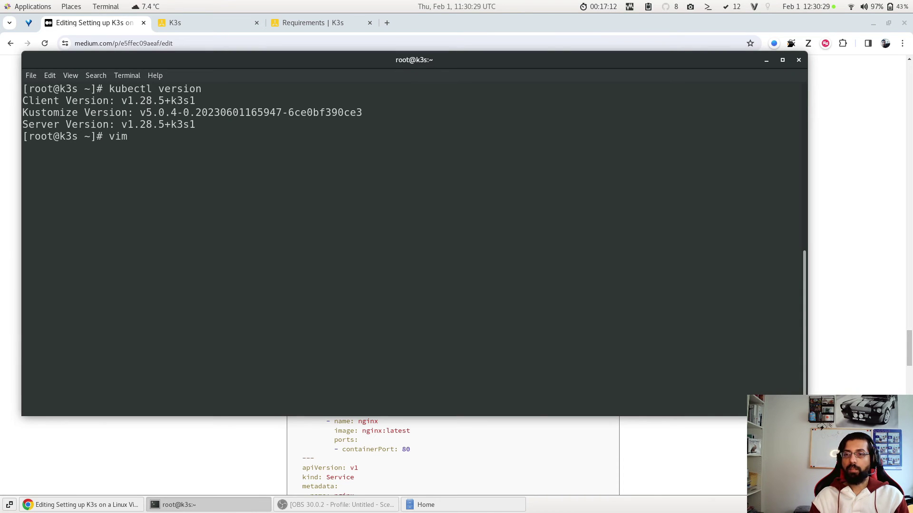
{"action": "type", "text": "nginx.yaml"}
{"action": "key", "text": "Return"}
- Paste the article's nginx Deployment and Service YAML into nginx.yaml and save with :wq
{"action": "key", "text": "alt+Tab"}
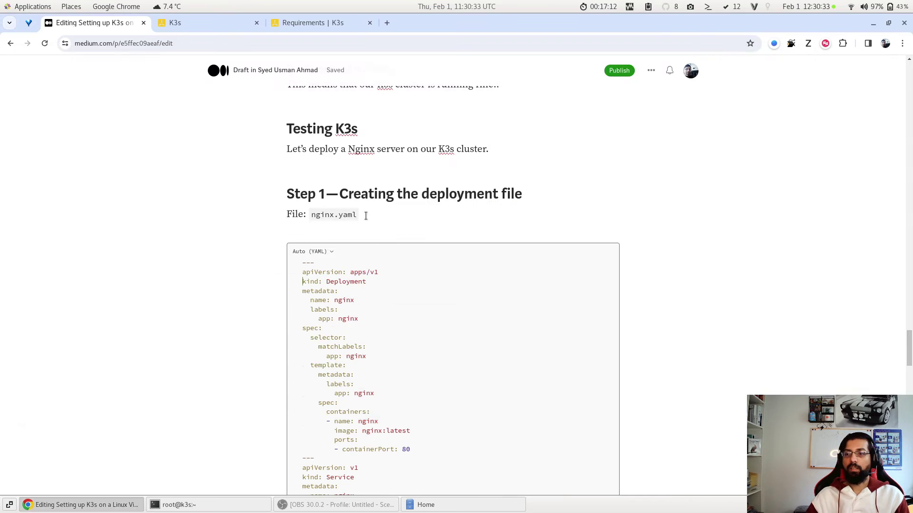
{"action": "left_click", "coordinate": [398, 232]}
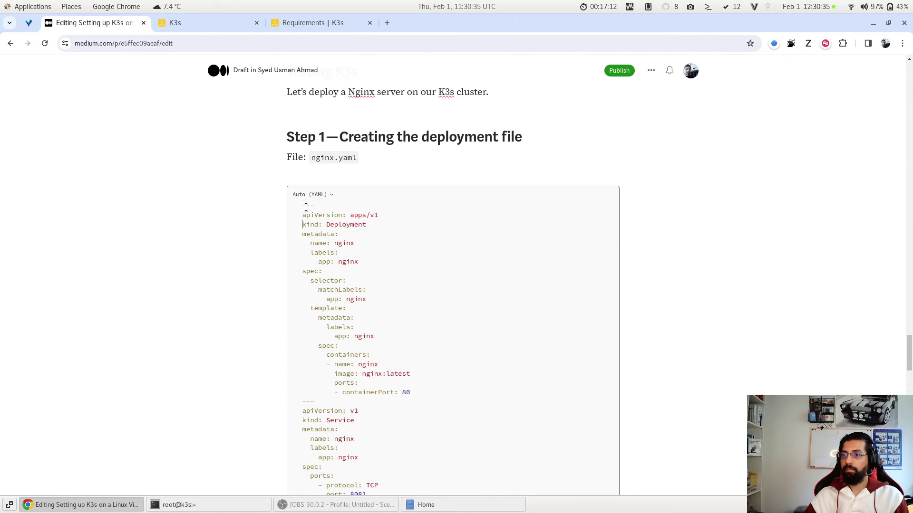
{"action": "left_click_drag", "start_coordinate": [304, 207], "coordinate": [377, 289]}
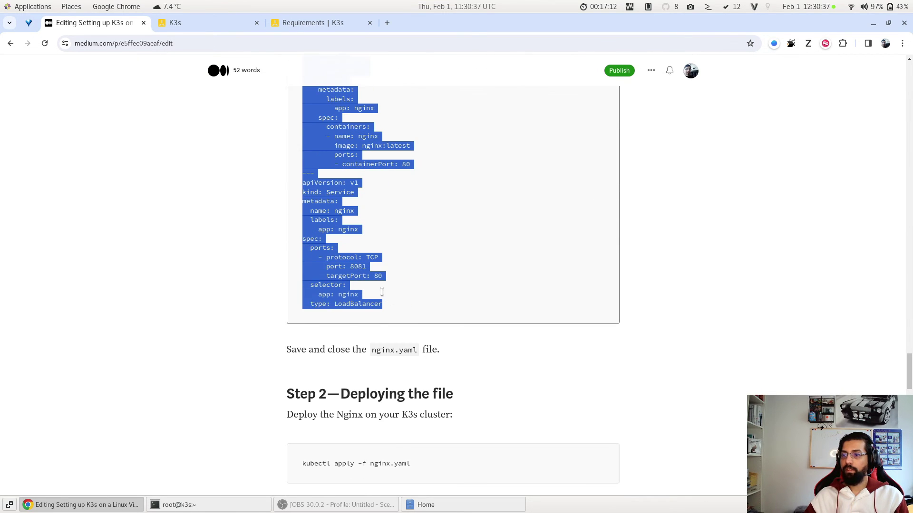
{"action": "key", "text": "ctrl+c"}
{"action": "key", "text": "alt+Tab"}
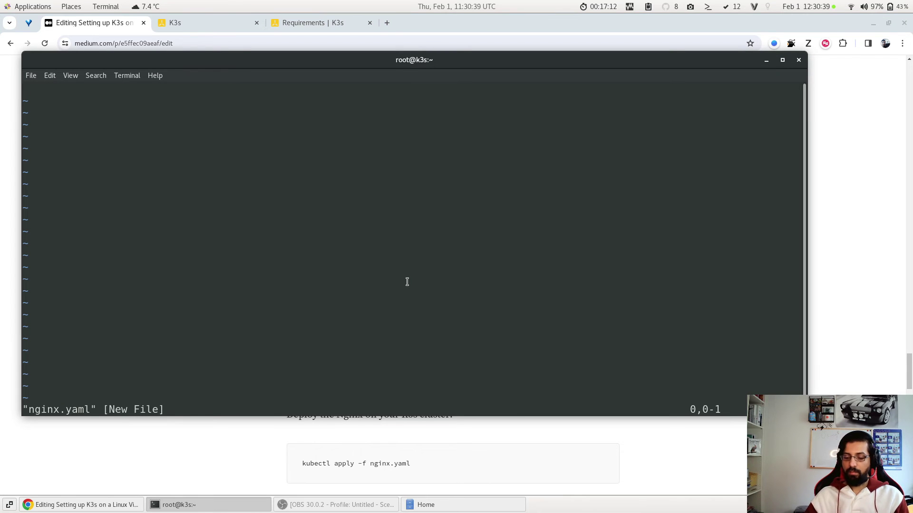
{"action": "key", "text": "i"}
{"action": "key", "text": "ctrl+shift+v"}
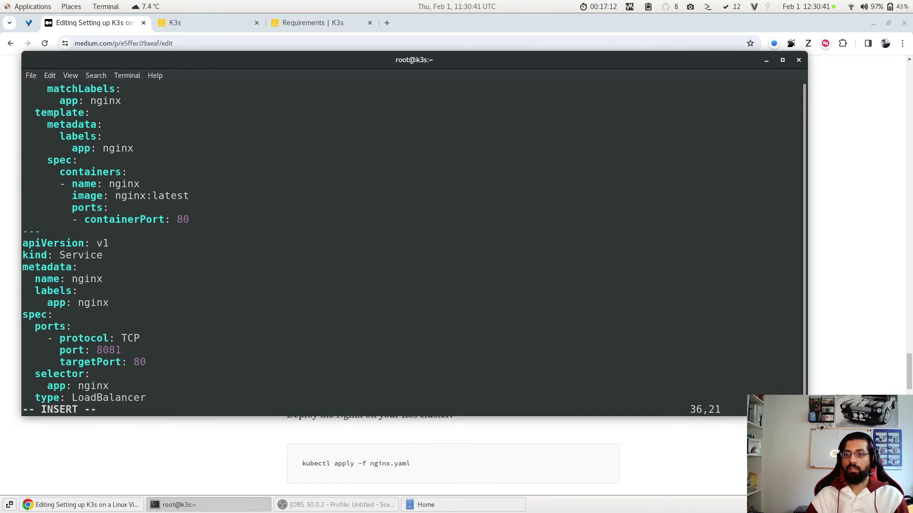
{"action": "key", "text": "Escape"}
{"action": "type", "text": ":wq"}
{"action": "key", "text": "Return"}
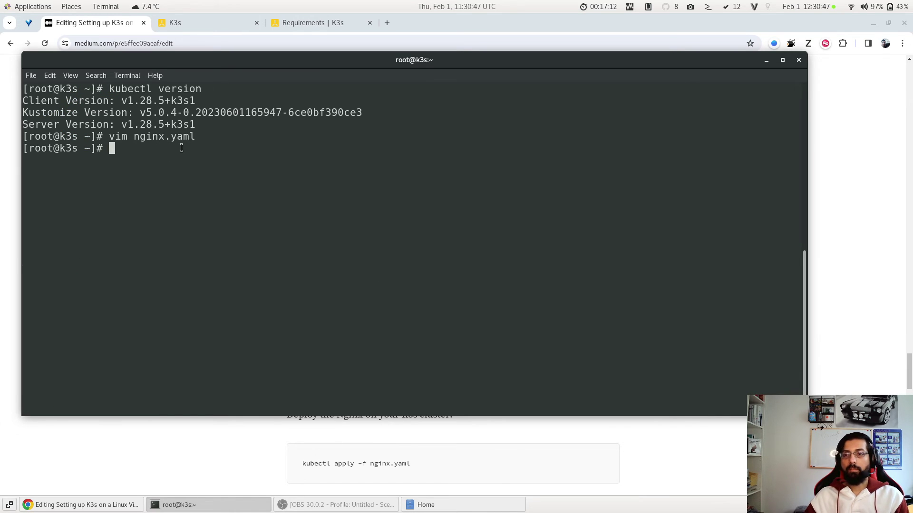
- Run 'kubectl apply -f nginx.yaml' to create the nginx deployment and service
{"action": "left_click", "coordinate": [256, 444]}
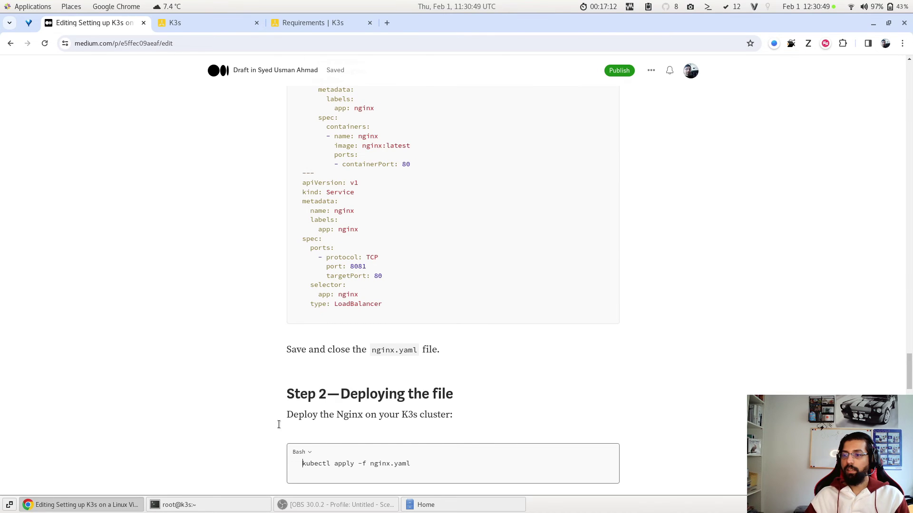
{"action": "scroll", "coordinate": [280, 410], "scroll_direction": "down", "scroll_amount": 2}
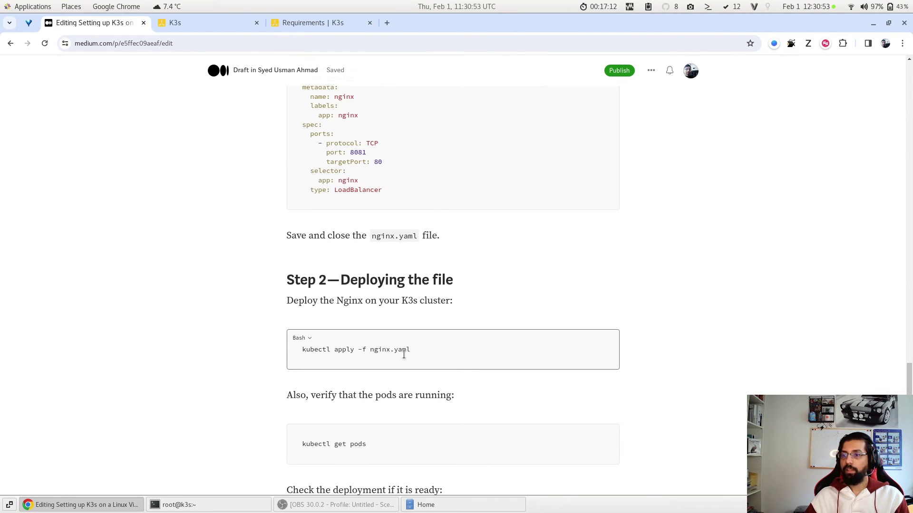
{"action": "left_click_drag", "start_coordinate": [421, 351], "coordinate": [305, 349]}
{"action": "left_click", "coordinate": [427, 352]}
{"action": "key", "text": "alt+Tab"}
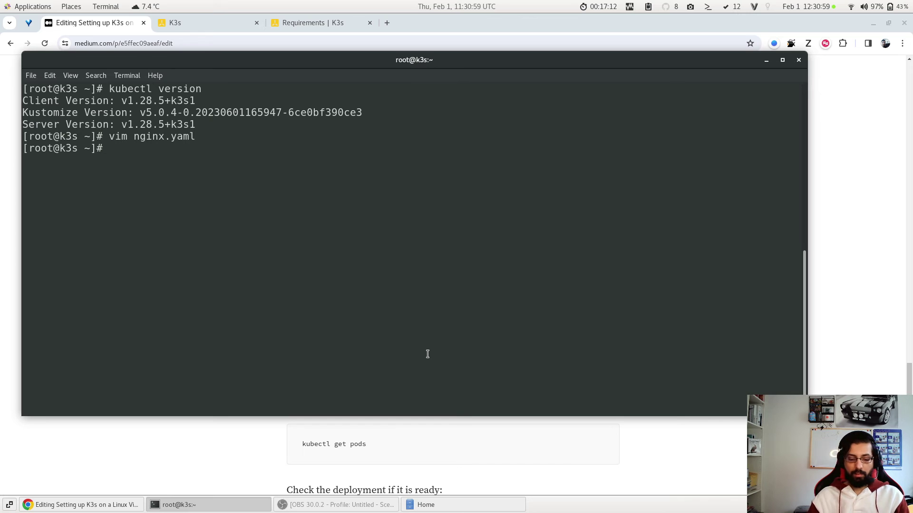
{"action": "type", "text": "kubectl aüü"}
{"action": "key", "text": "BackSpace"}
{"action": "key", "text": "BackSpace"}
{"action": "type", "text": "pply -f nginx.yaml"}
{"action": "key", "text": "Return"}
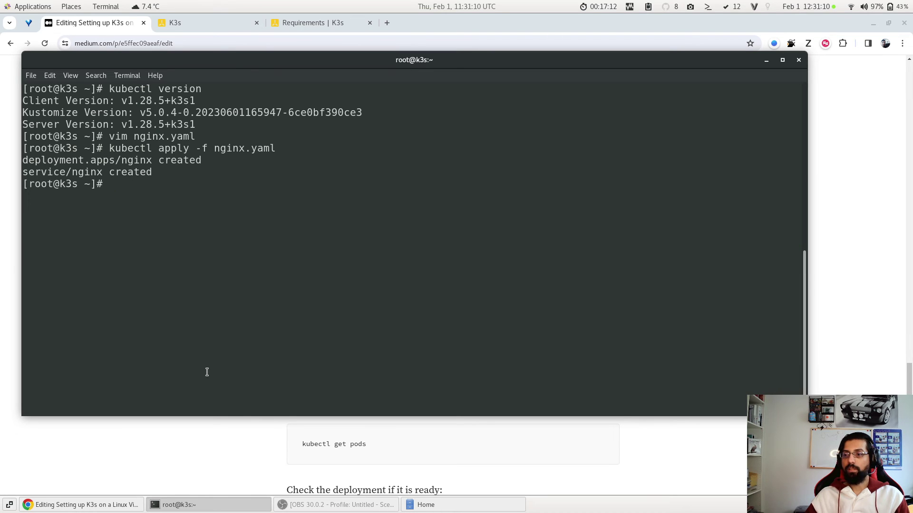
{"action": "type", "text": "kubectl get"}
{"action": "type", "text": " d"}
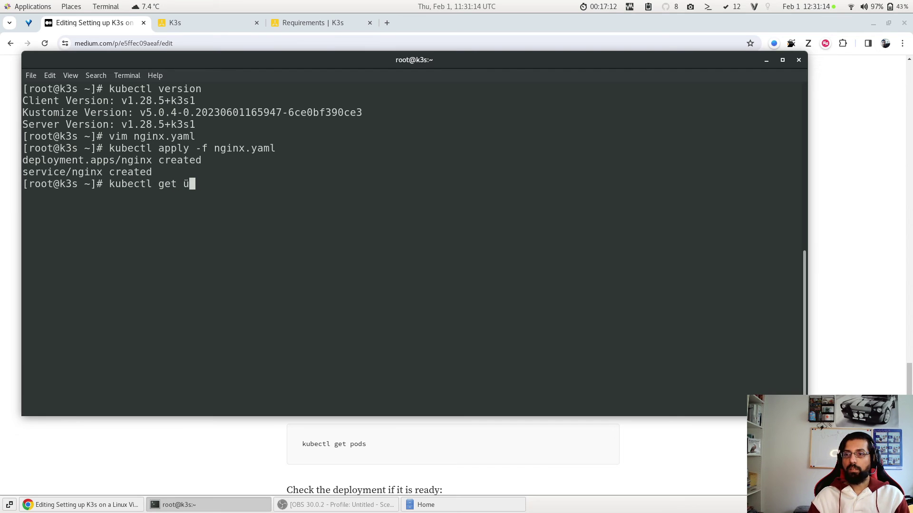
- Run 'kubectl get pods' and note the nginx pod is 0/1, ContainerCreating
{"action": "key", "text": "BackSpace"}
{"action": "type", "text": "pods"}
{"action": "key", "text": "Return"}
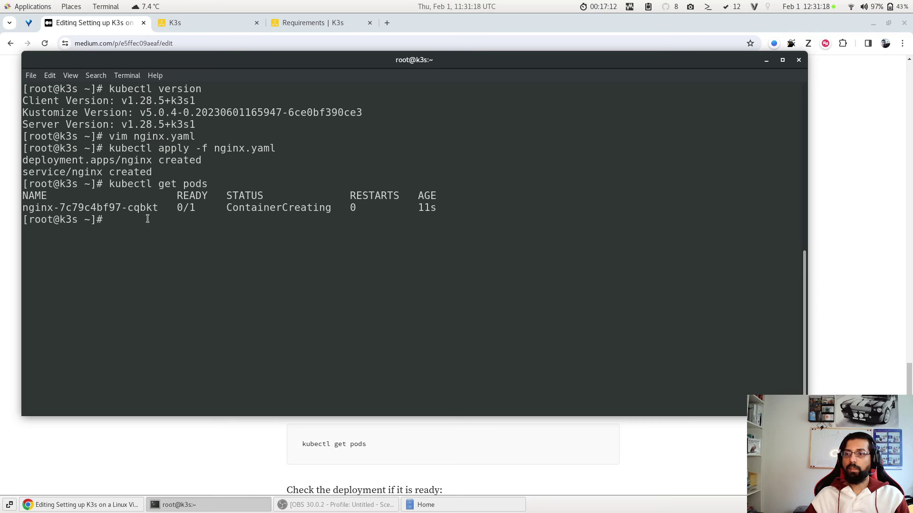
{"action": "double_click", "coordinate": [180, 207]}
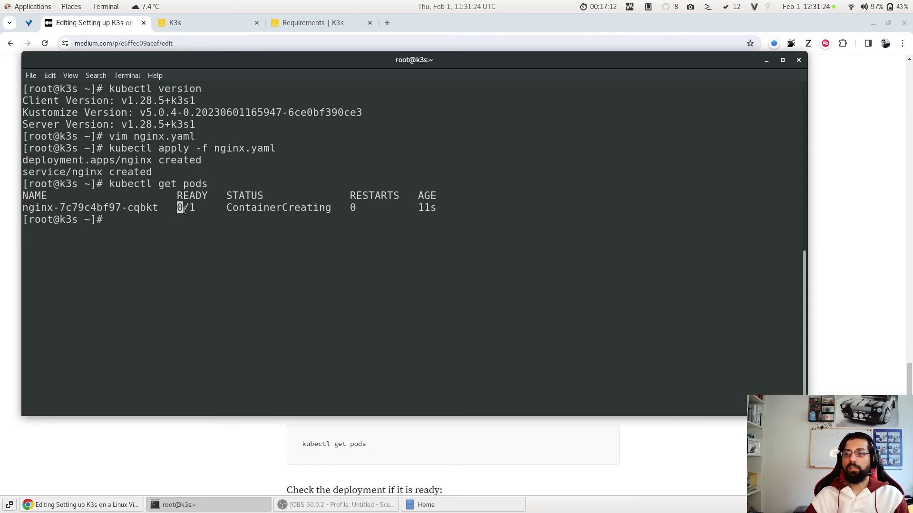
{"action": "left_click", "coordinate": [192, 208]}
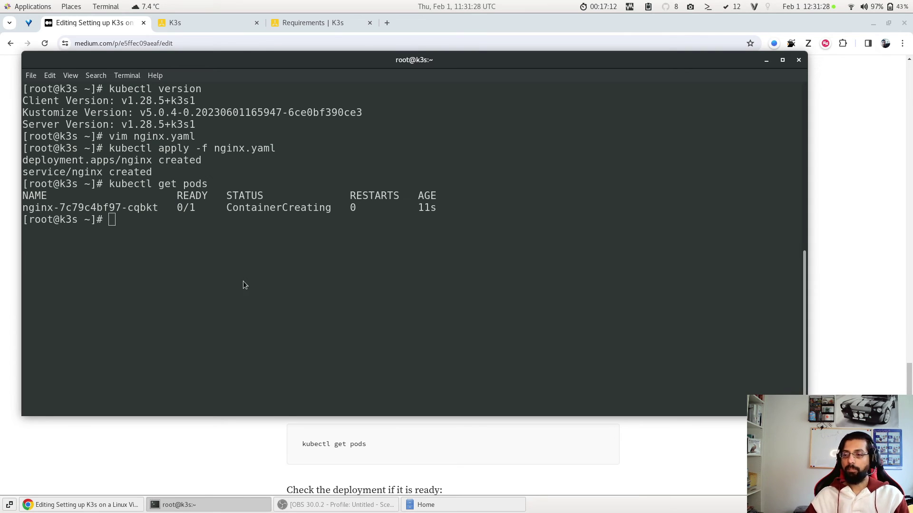
{"action": "key", "text": "alt+Tab"}
{"action": "scroll", "coordinate": [284, 288], "scroll_direction": "up", "scroll_amount": 2}
- Run 'kubectl get deployments' to see nginx at 1/1 ready
{"action": "left_click", "coordinate": [310, 325]}
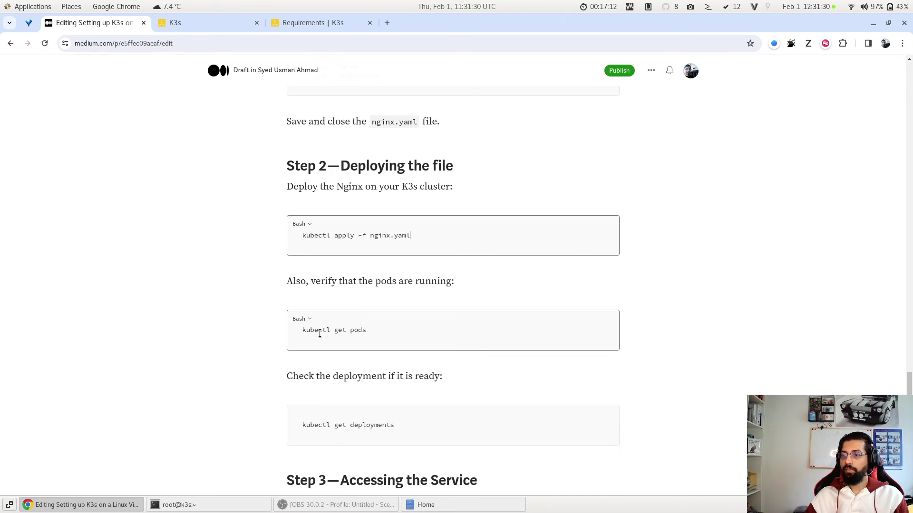
{"action": "key", "text": "ctrl+c"}
{"action": "key", "text": "alt+Tab"}
{"action": "key", "text": "ctrl+shift+v"}
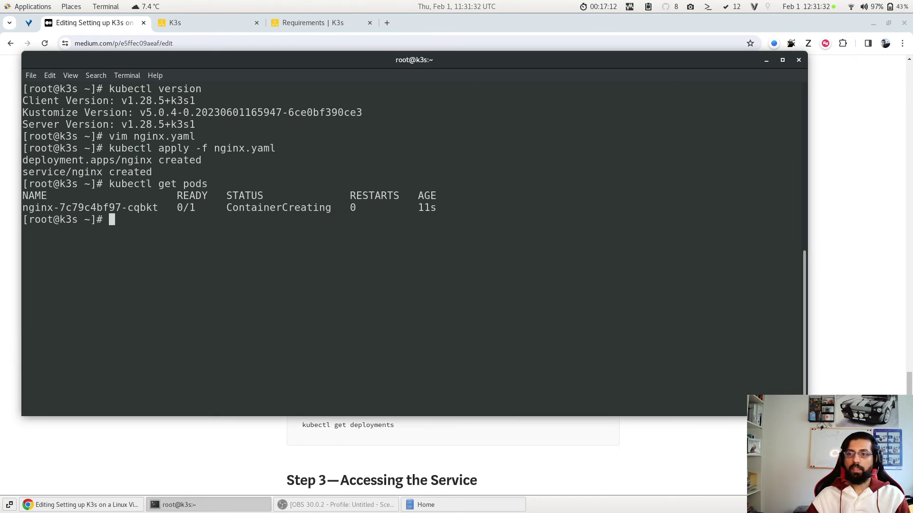
{"action": "key", "text": "BackSpace"}
{"action": "key", "text": "BackSpace"}
{"action": "key", "text": "BackSpace"}
{"action": "type", "text": "deplo"}
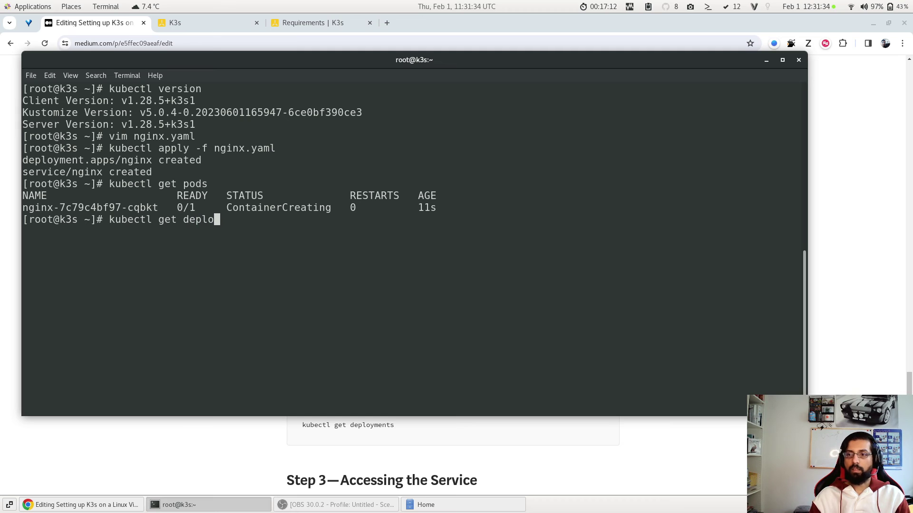
{"action": "type", "text": "yments"}
{"action": "key", "text": "Return"}
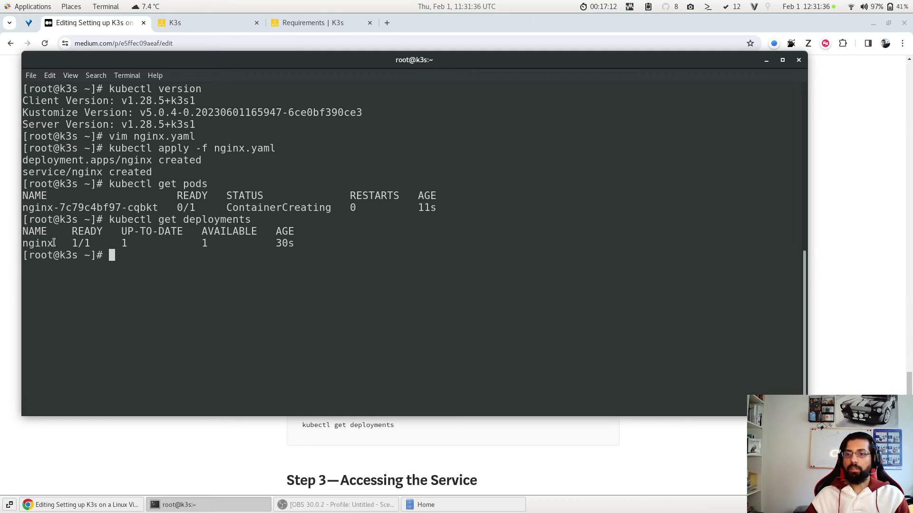
- Rerun 'kubectl get pods' and note the nginx pod is Running 1/1
{"action": "key", "text": "Up"}
{"action": "key", "text": "Up"}
{"action": "key", "text": "Return"}
{"action": "left_click_drag", "start_coordinate": [176, 279], "coordinate": [194, 278]}
{"action": "key", "text": "alt+Tab"}
{"action": "scroll", "coordinate": [342, 320], "scroll_direction": "down", "scroll_amount": 3}
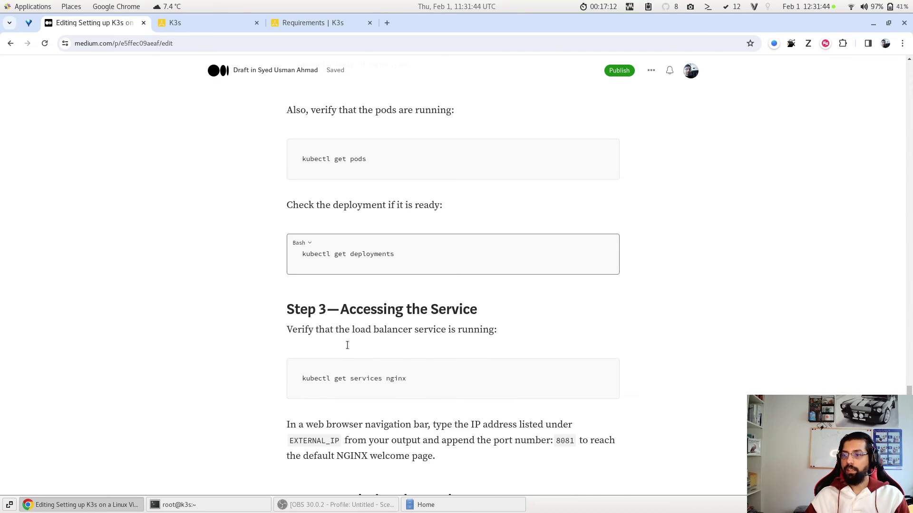
{"action": "scroll", "coordinate": [347, 346], "scroll_direction": "down", "scroll_amount": 3}
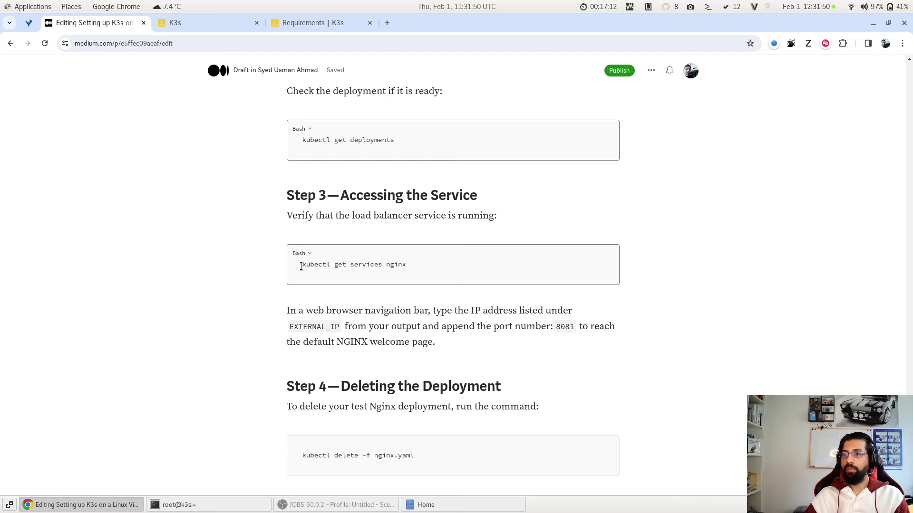
- Copy 'kubectl get services nginx' from the article and run it
{"action": "left_click_drag", "start_coordinate": [300, 266], "coordinate": [407, 265]}
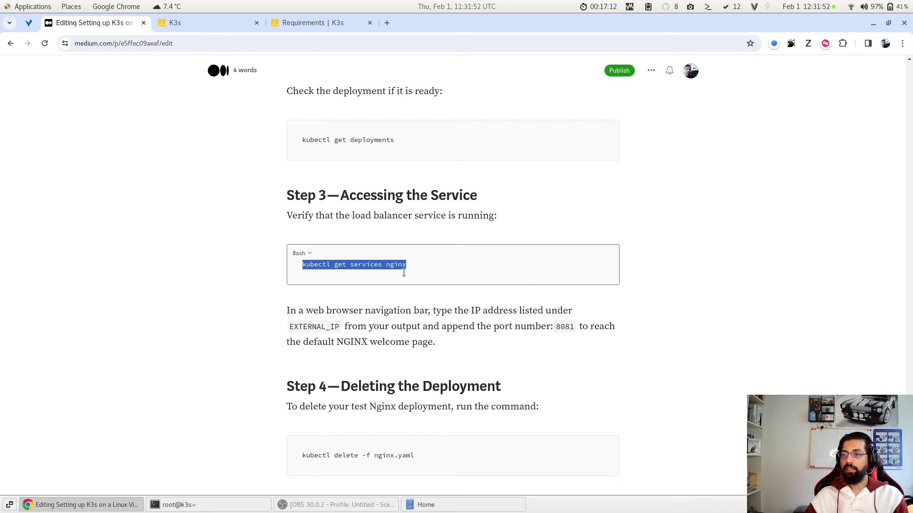
{"action": "key", "text": "ctrl+c"}
{"action": "key", "text": "alt+Tab"}
{"action": "type", "text": "kubectl get services nginx"}
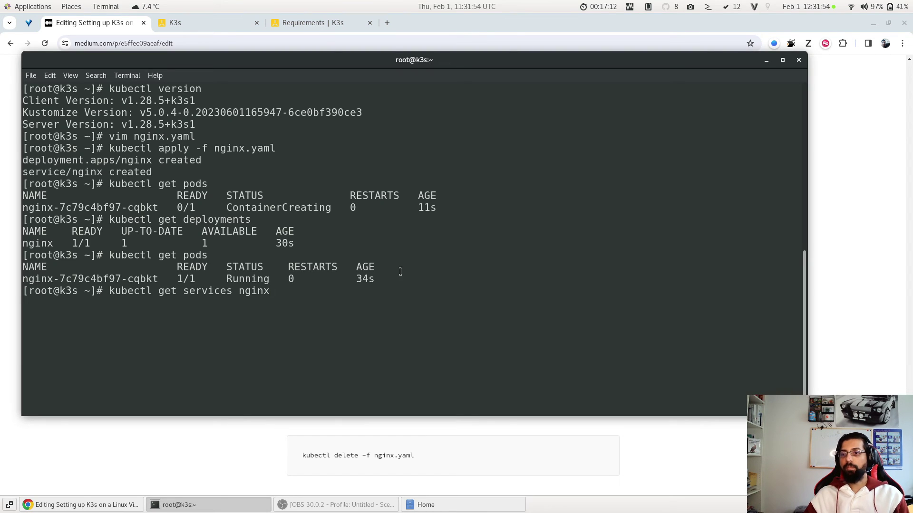
{"action": "key", "text": "Return"}
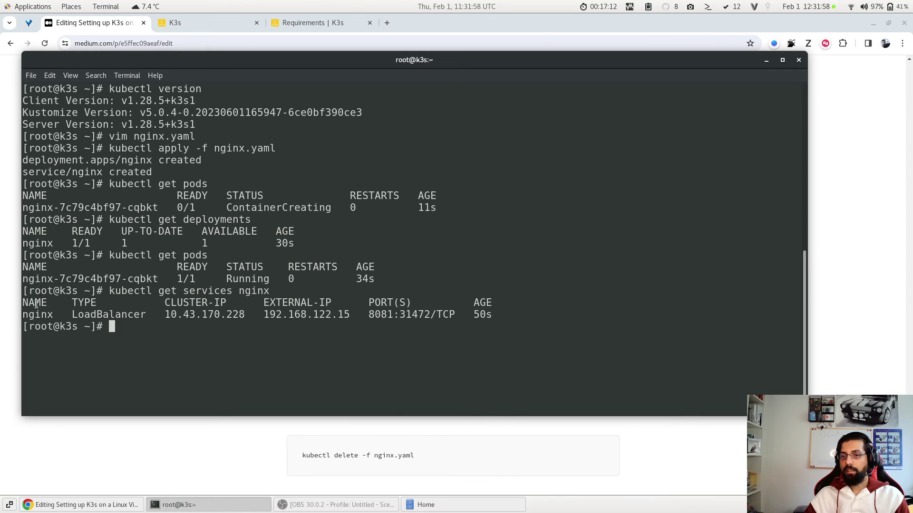
- Copy the external IP 192.168.122.15 from the service listing
{"action": "double_click", "coordinate": [93, 314]}
{"action": "double_click", "coordinate": [184, 314]}
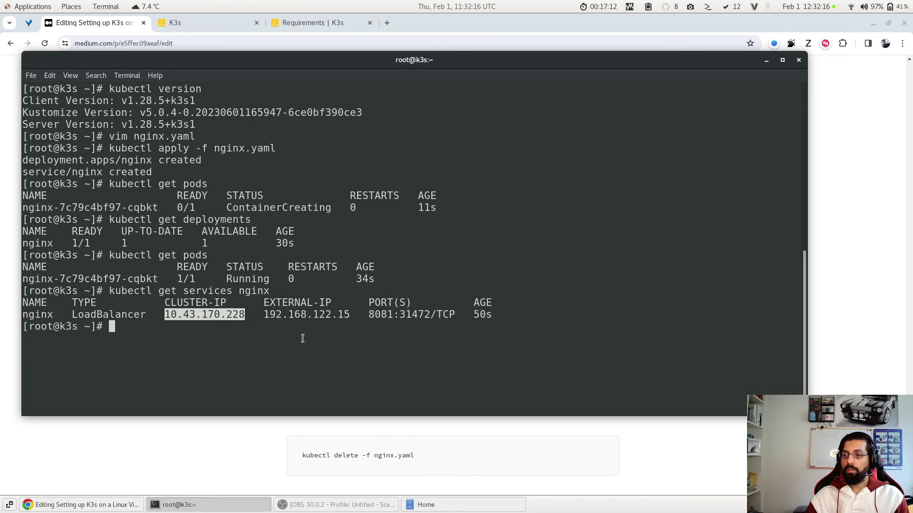
{"action": "double_click", "coordinate": [297, 314]}
{"action": "right_click", "coordinate": [295, 319]}
{"action": "left_click", "coordinate": [329, 352]}
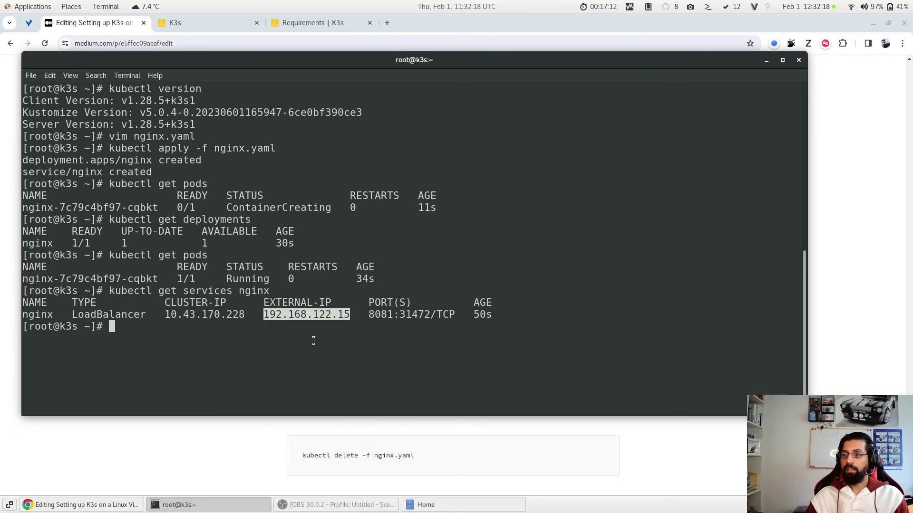
{"action": "left_click", "coordinate": [206, 460]}
{"action": "scroll", "coordinate": [204, 450], "scroll_direction": "down", "scroll_amount": 3}
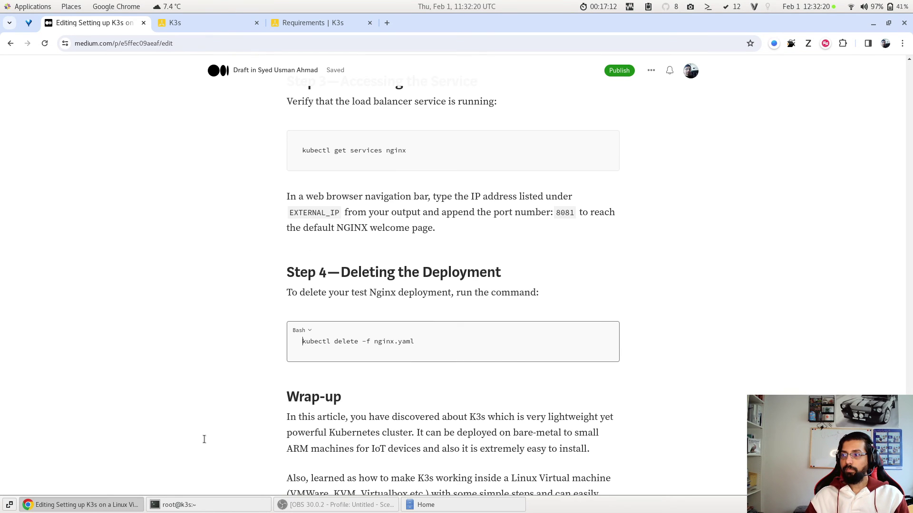
{"action": "scroll", "coordinate": [204, 440], "scroll_direction": "up", "scroll_amount": 3}
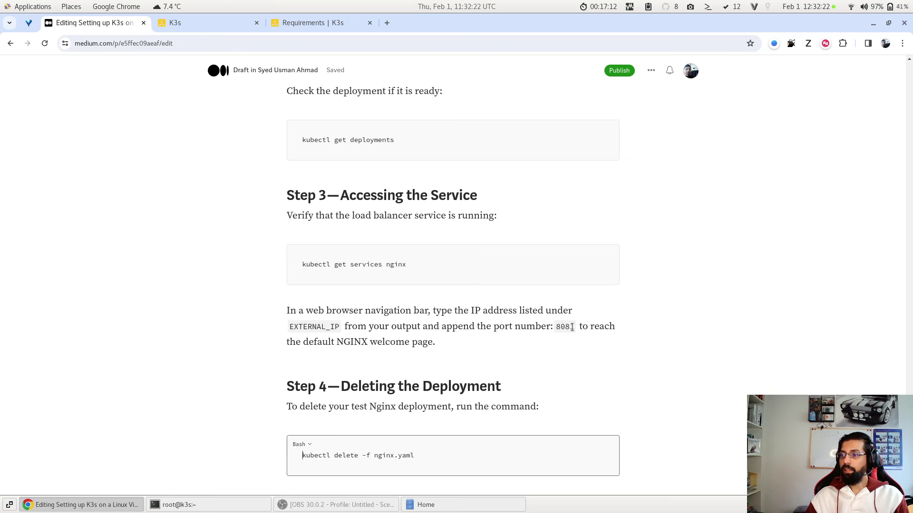
- Load 192.168.122.15:8081 in a new tab to show 'Welcome to nginx!', then return to the draft
{"action": "key", "text": "ctrl+t"}
{"action": "key", "text": "ctrl+v"}
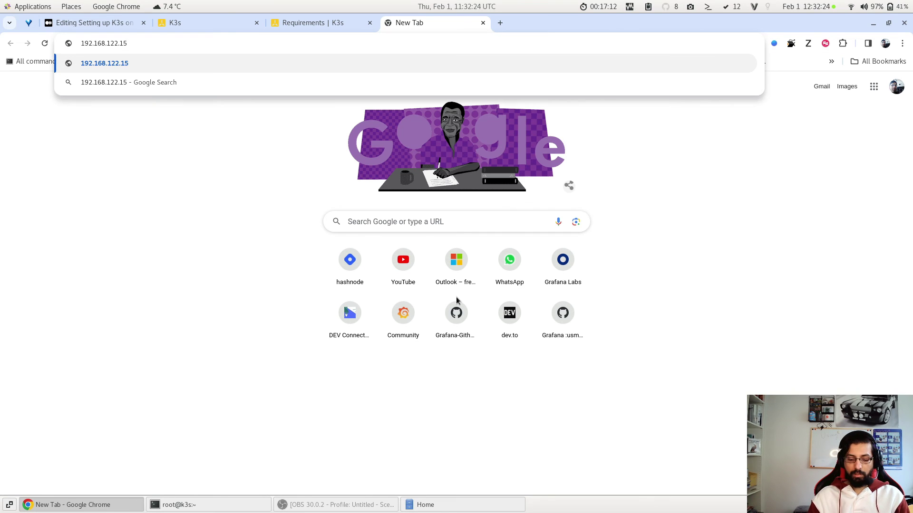
{"action": "type", "text": ":8081"}
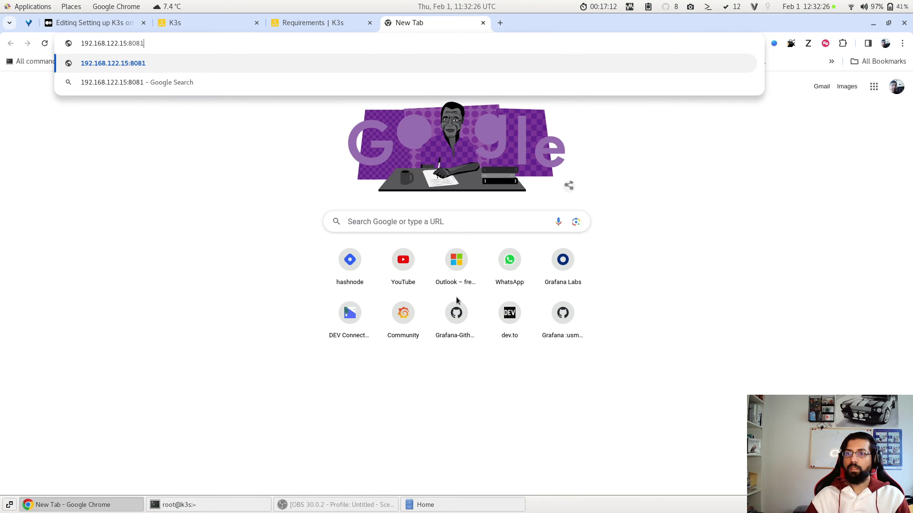
{"action": "key", "text": "Return"}
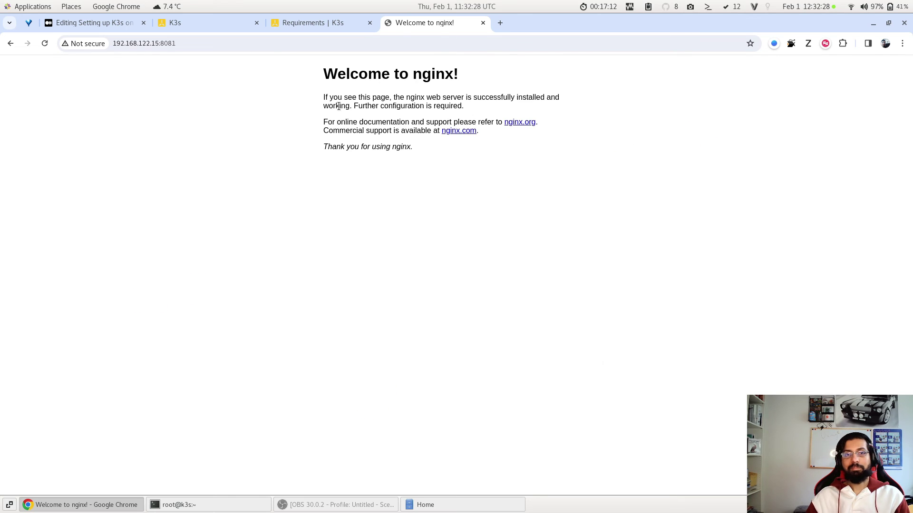
{"action": "left_click_drag", "start_coordinate": [323, 74], "coordinate": [402, 147]}
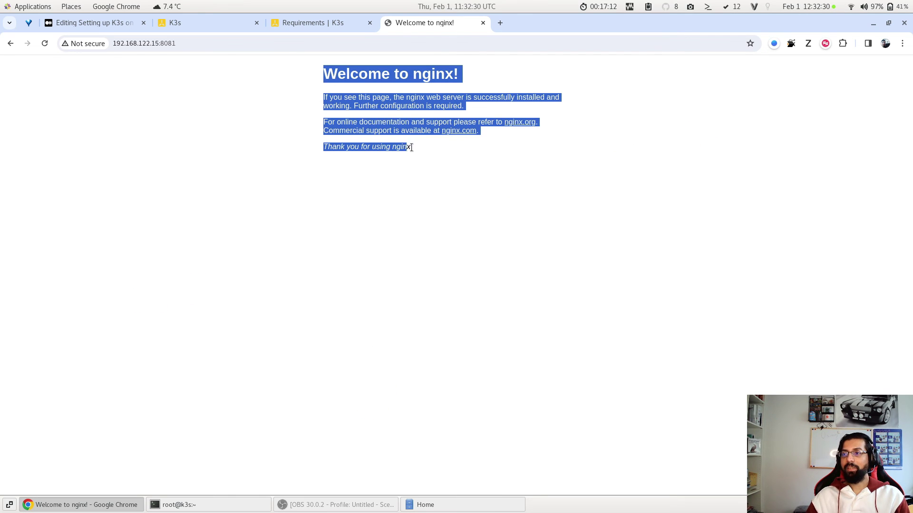
{"action": "left_click", "coordinate": [418, 146]}
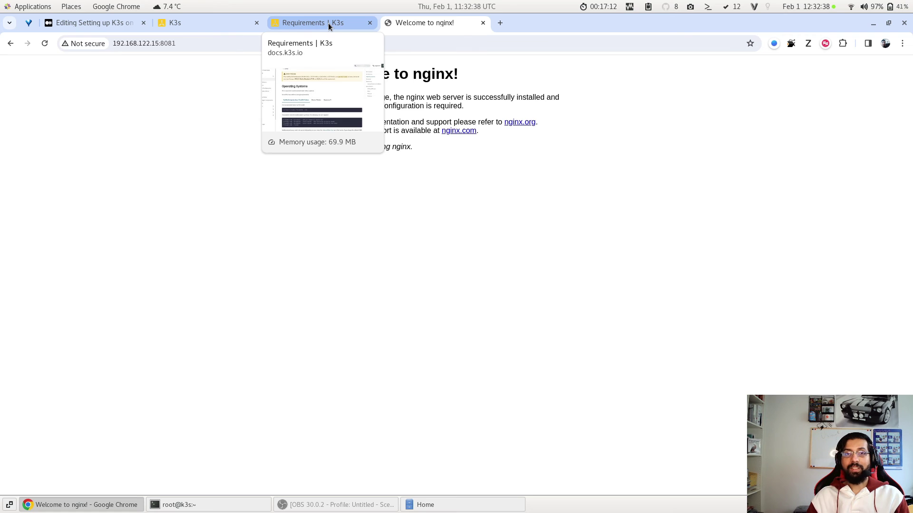
{"action": "left_click", "coordinate": [330, 24]}
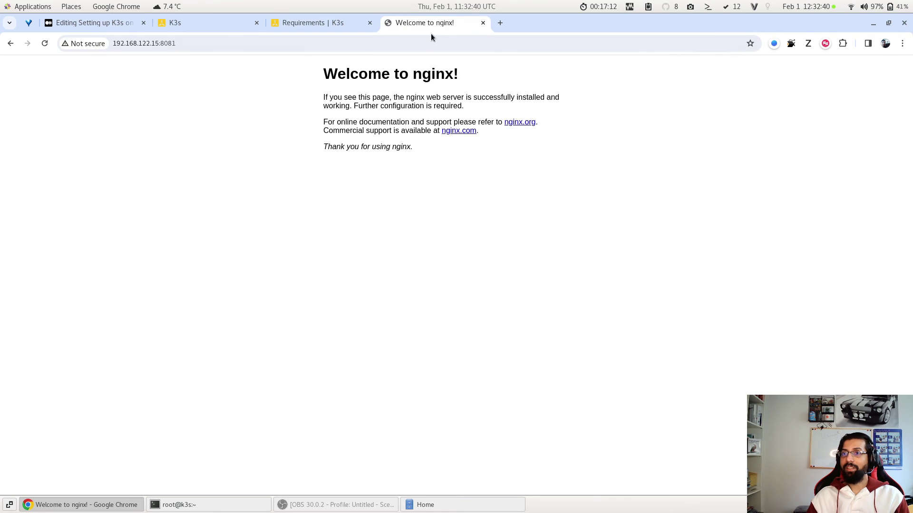
{"action": "left_click", "coordinate": [89, 22]}
{"action": "scroll", "coordinate": [367, 254], "scroll_direction": "down", "scroll_amount": 2}
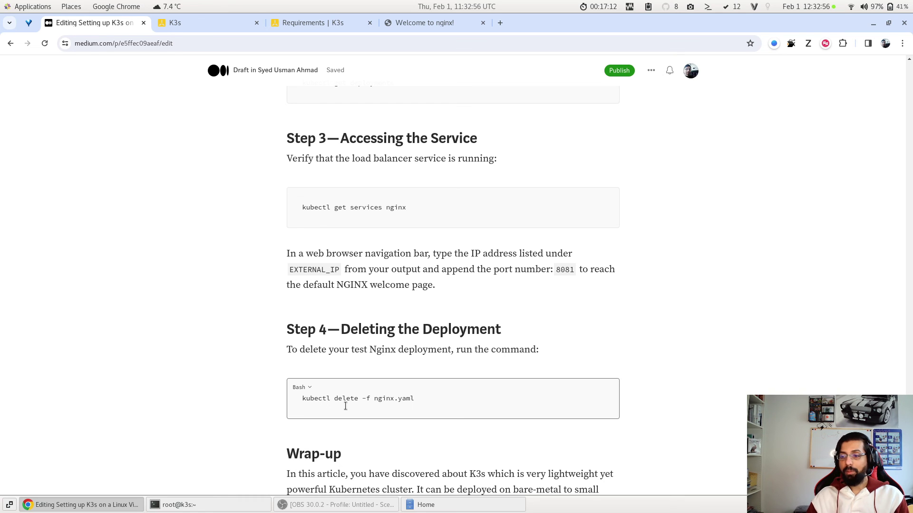
{"action": "scroll", "coordinate": [347, 405], "scroll_direction": "down", "scroll_amount": 2}
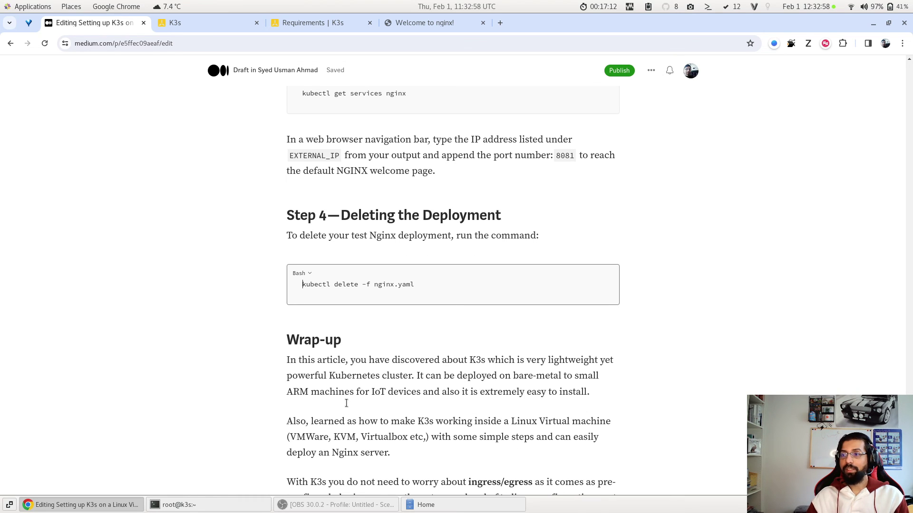
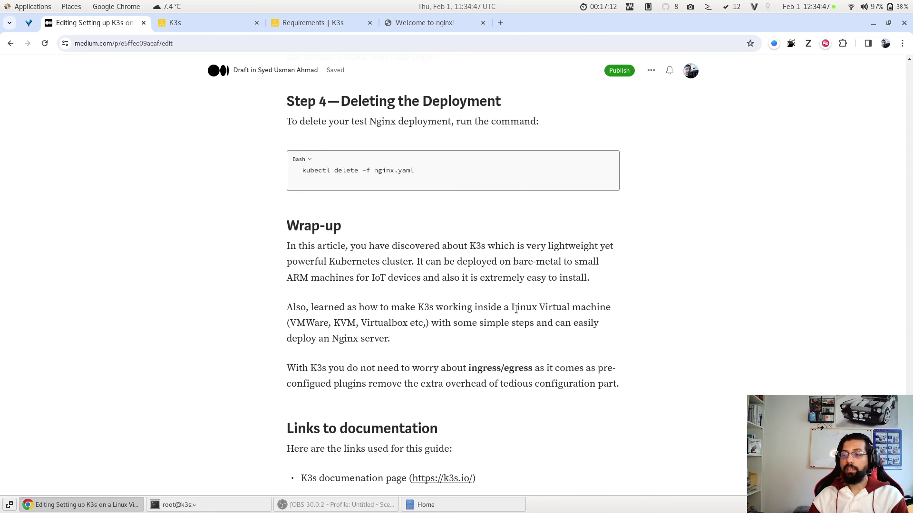
{"action": "scroll", "coordinate": [516, 310], "scroll_direction": "down", "scroll_amount": 3}
{"action": "scroll", "coordinate": [499, 307], "scroll_direction": "down", "scroll_amount": 2}
{"action": "scroll", "coordinate": [428, 285], "scroll_direction": "down", "scroll_amount": 3}
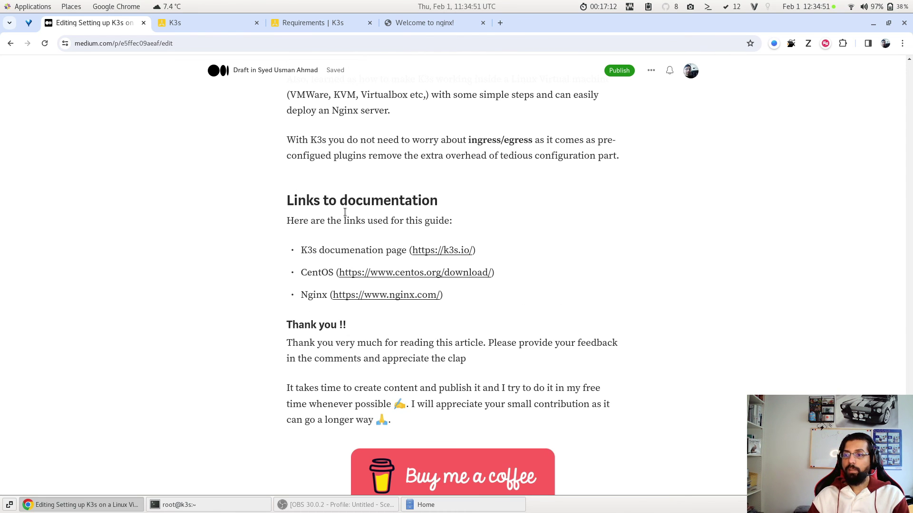
{"action": "scroll", "coordinate": [359, 265], "scroll_direction": "down", "scroll_amount": 2}
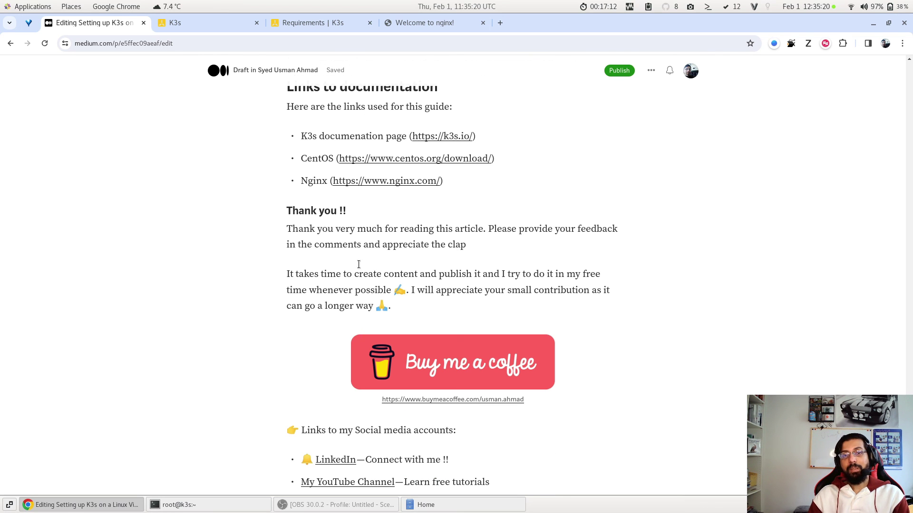